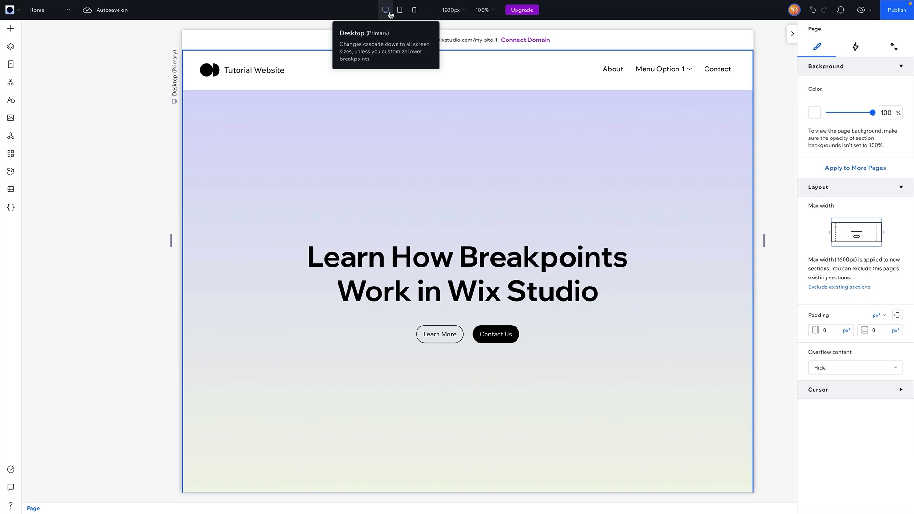
Step: Flip between the Tablet, Mobile and Desktop breakpoints to compare the hero, ending on 1280px Desktop
{"action": "left_click", "coordinate": [400, 12]}
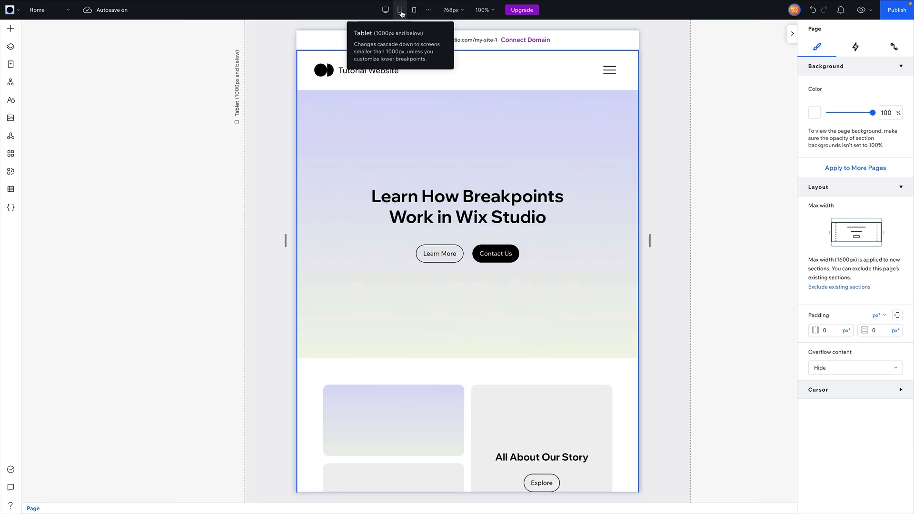
{"action": "left_click", "coordinate": [413, 12]}
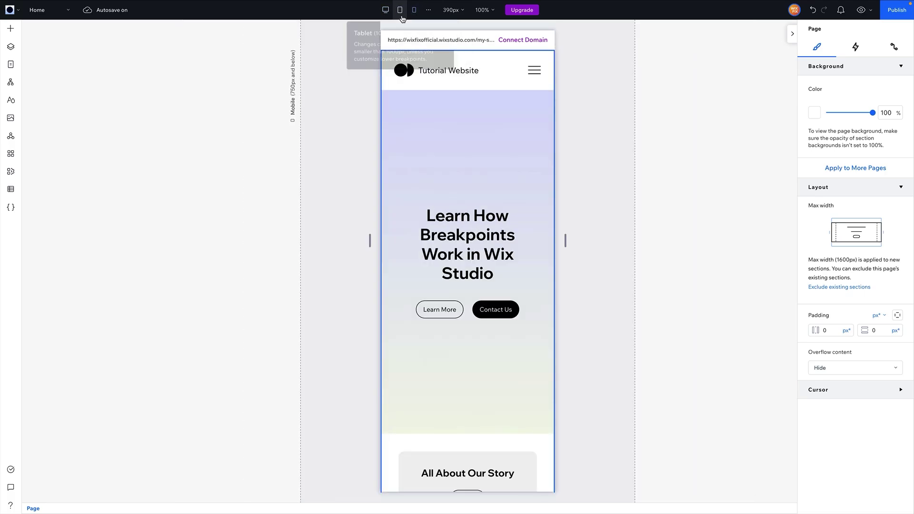
{"action": "left_click", "coordinate": [386, 10]}
{"action": "scroll", "coordinate": [459, 189], "scroll_direction": "down", "scroll_amount": 4}
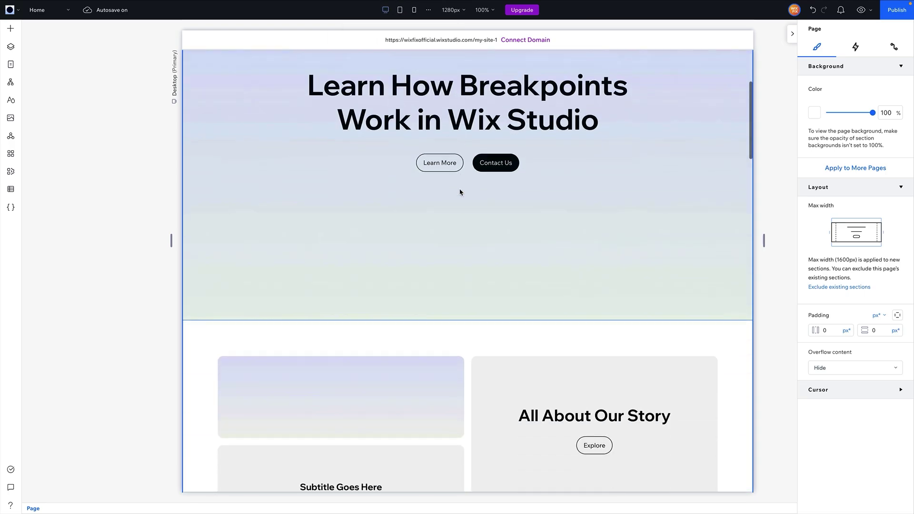
{"action": "scroll", "coordinate": [459, 189], "scroll_direction": "up", "scroll_amount": 4}
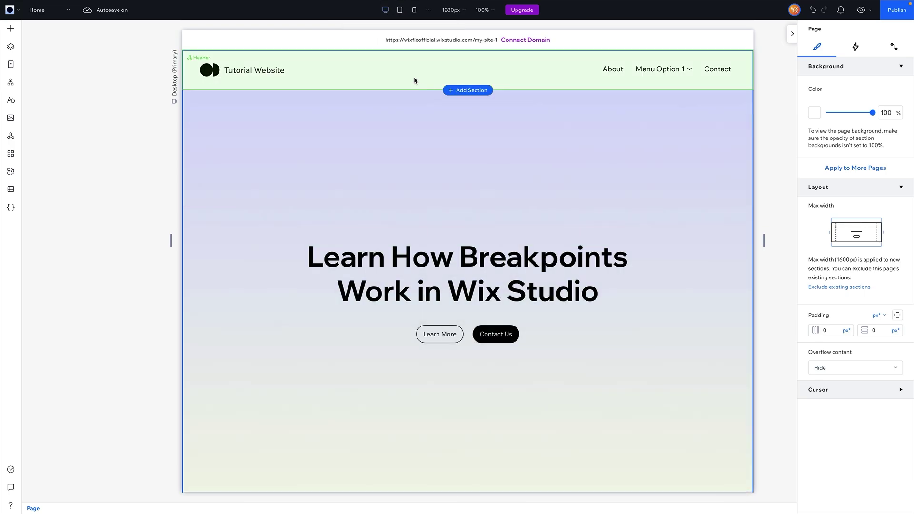
{"action": "left_click", "coordinate": [400, 10]}
{"action": "left_click", "coordinate": [413, 12]}
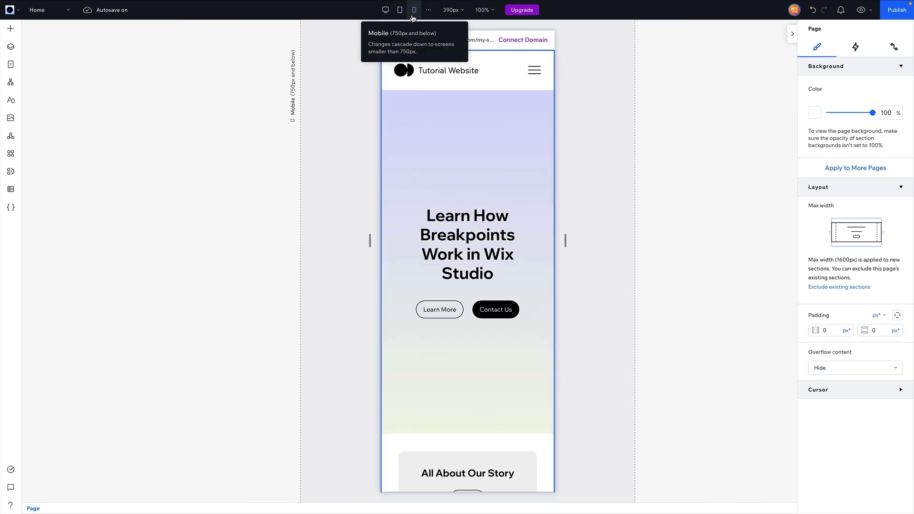
{"action": "left_click", "coordinate": [400, 10]}
{"action": "left_click", "coordinate": [386, 11]}
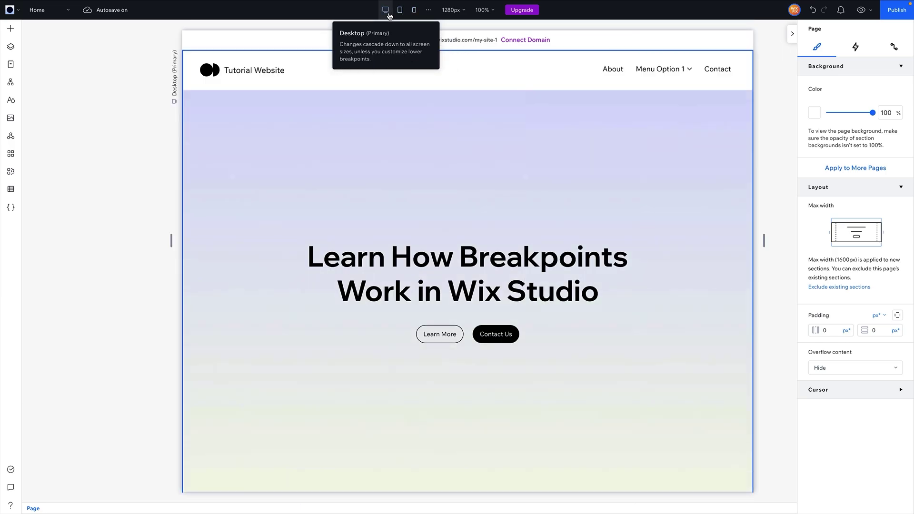
Step: Add a 780px breakpoint in Customize Breakpoints, creating 781–1000 px and 751–780 px tablet ranges
{"action": "left_click", "coordinate": [429, 10]}
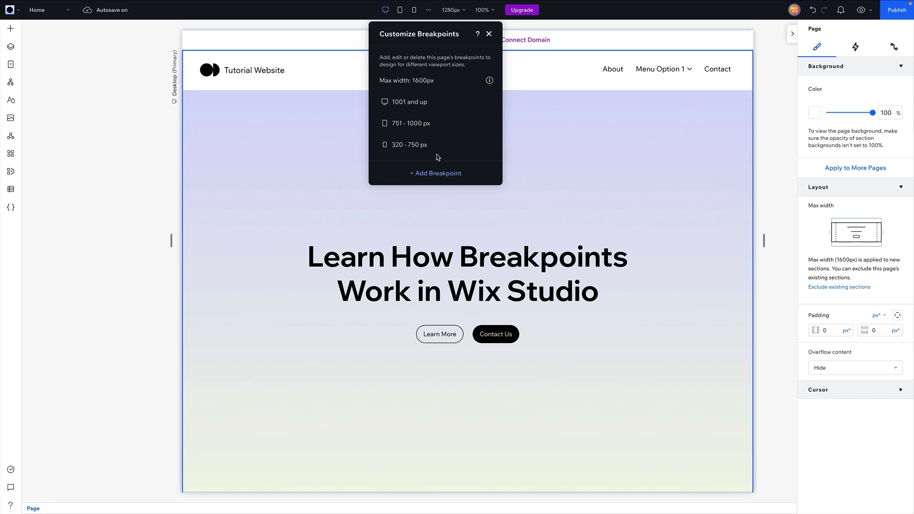
{"action": "mouse_move", "coordinate": [489, 81]}
{"action": "mouse_move", "coordinate": [420, 132]}
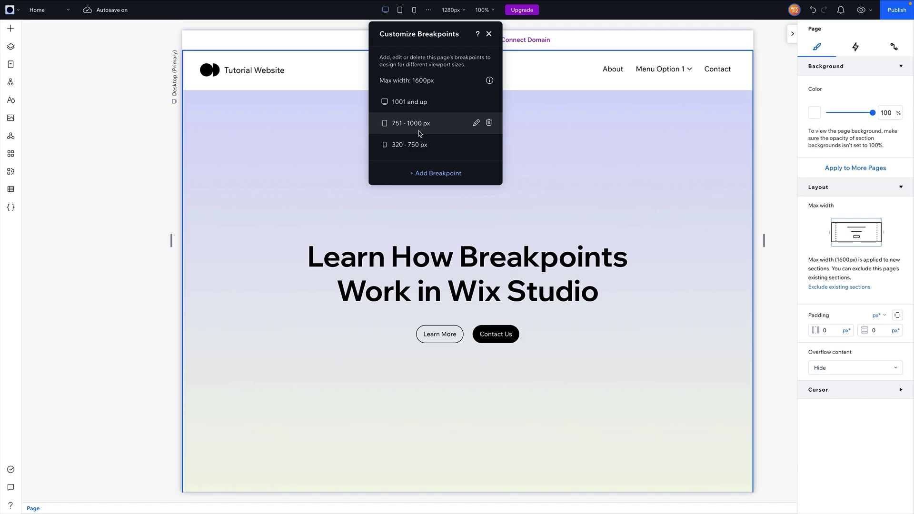
{"action": "left_click", "coordinate": [415, 172]}
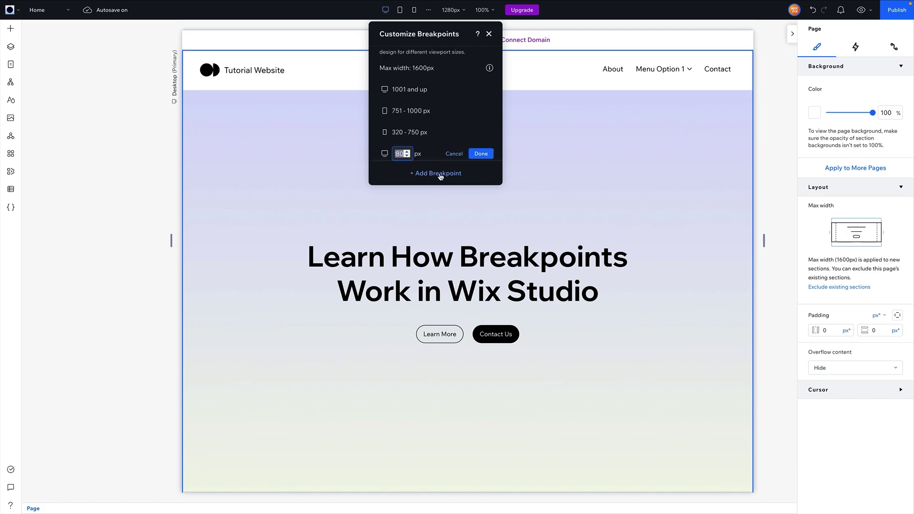
{"action": "type", "text": "780"}
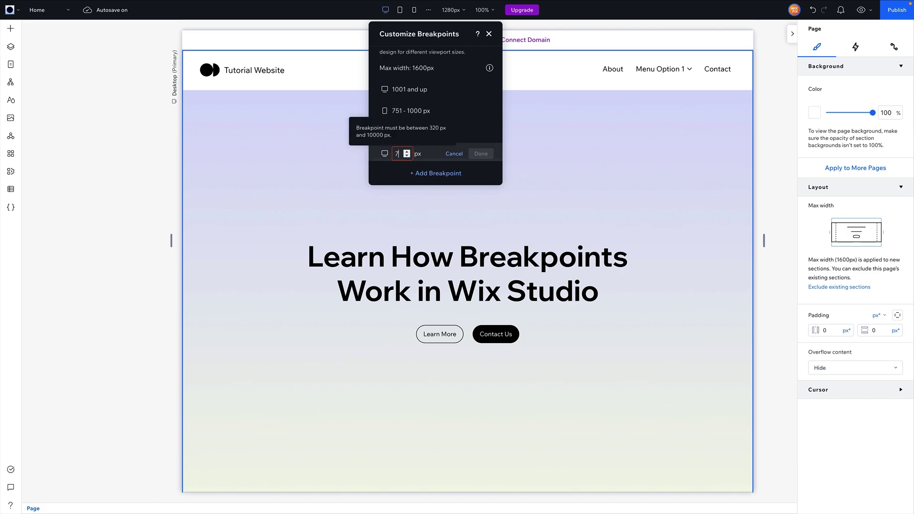
{"action": "left_click", "coordinate": [482, 153]}
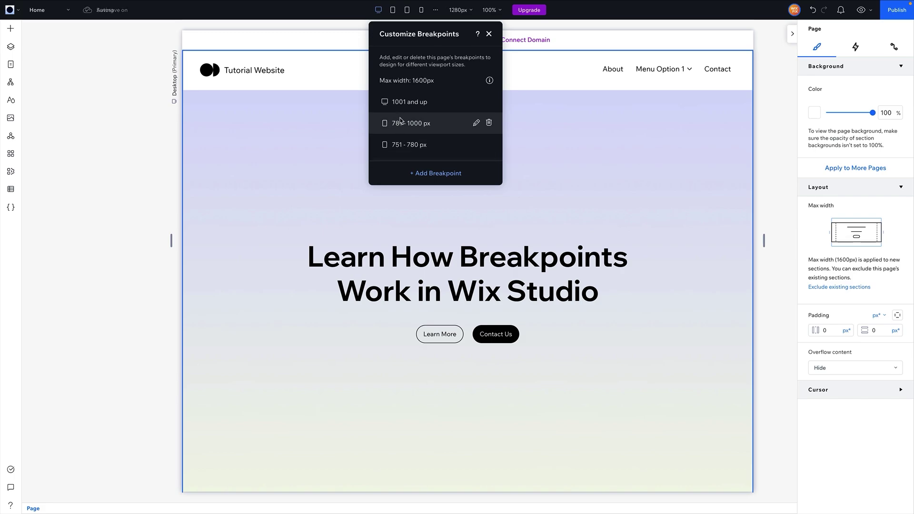
{"action": "scroll", "coordinate": [400, 115], "scroll_direction": "down", "scroll_amount": 1}
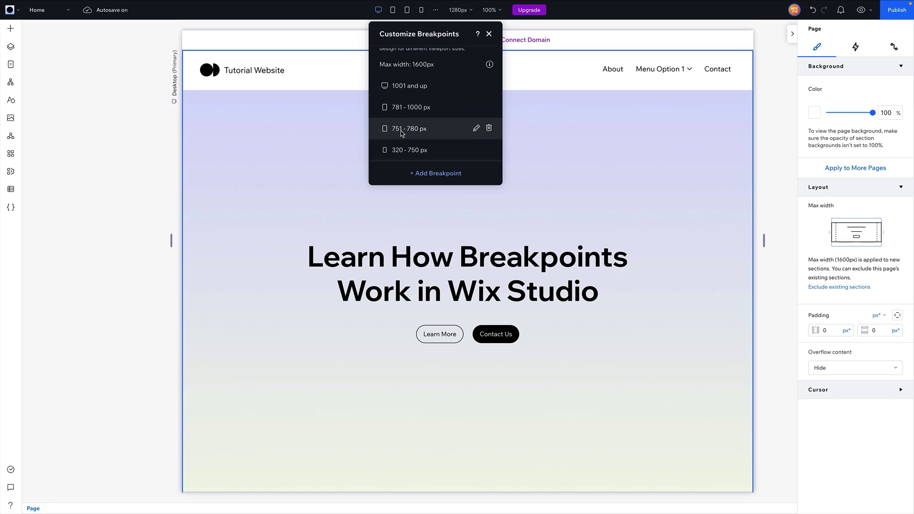
Step: Preview the 780px breakpoint, then delete it and restore the tablet range to 751–1000 px
{"action": "left_click", "coordinate": [393, 14]}
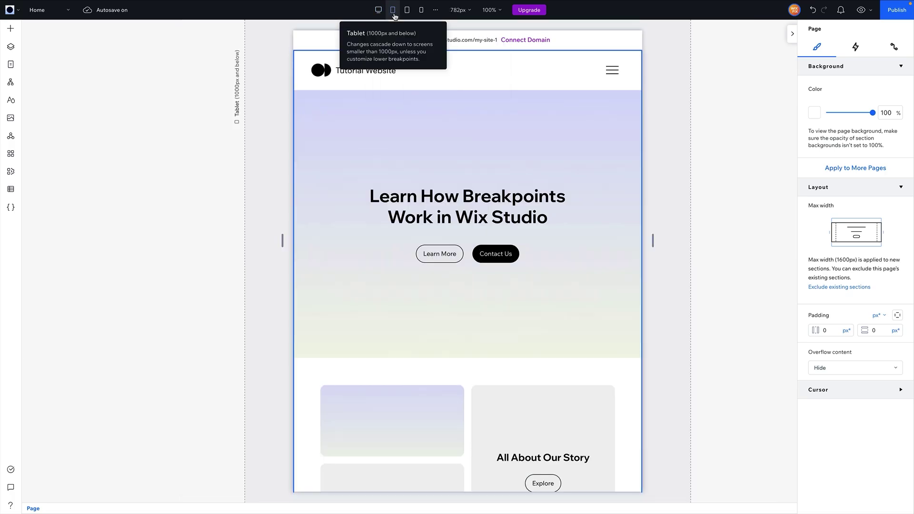
{"action": "left_click", "coordinate": [407, 12]}
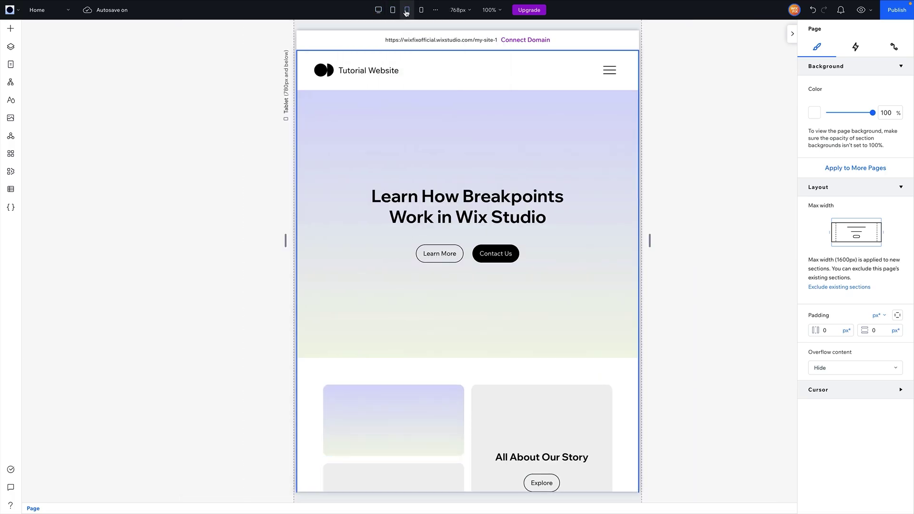
{"action": "left_click", "coordinate": [435, 11]}
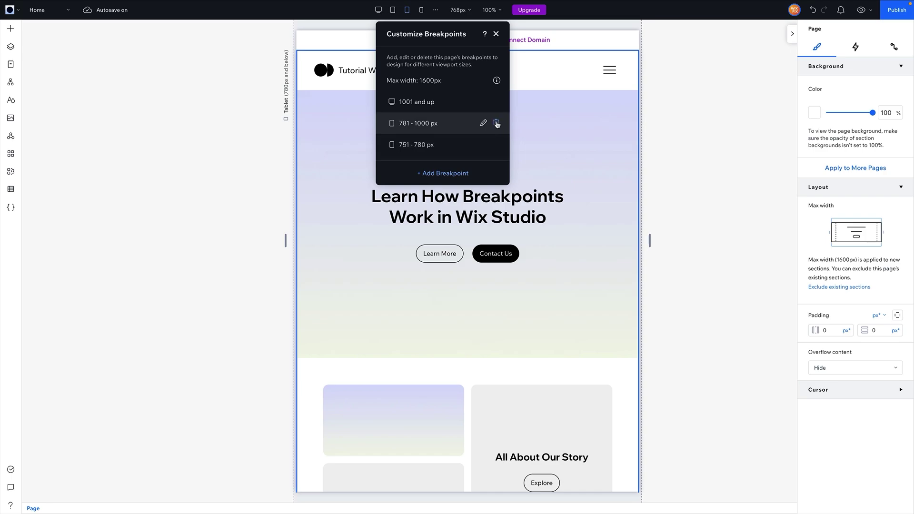
{"action": "left_click", "coordinate": [497, 124]}
{"action": "left_click", "coordinate": [483, 124]}
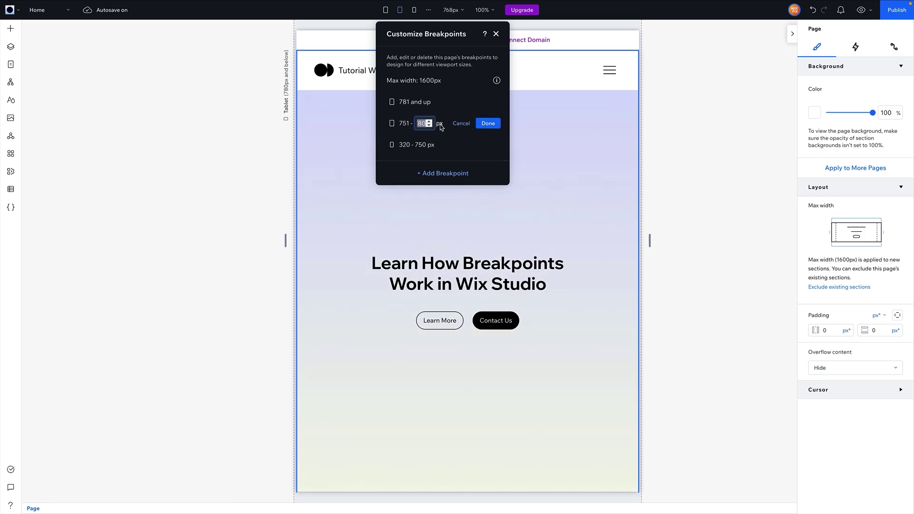
{"action": "type", "text": "1000"}
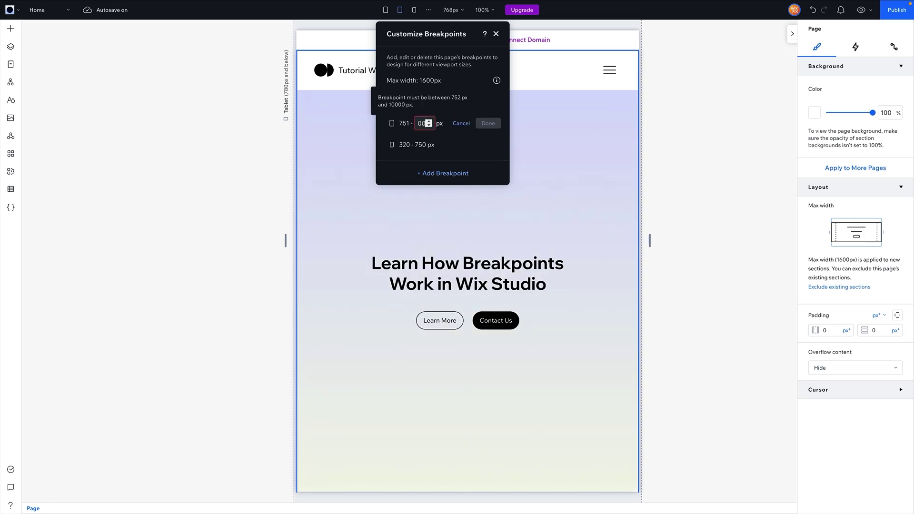
{"action": "left_click", "coordinate": [489, 125]}
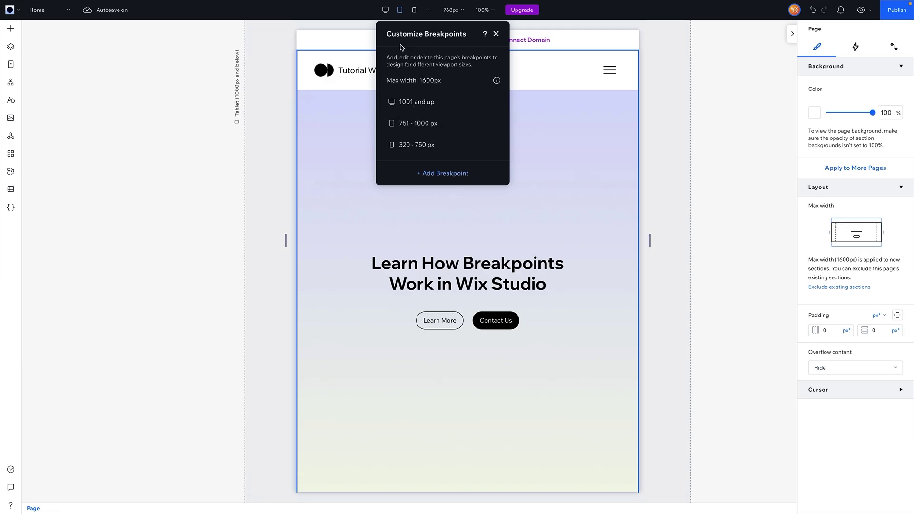
{"action": "left_click", "coordinate": [386, 9]}
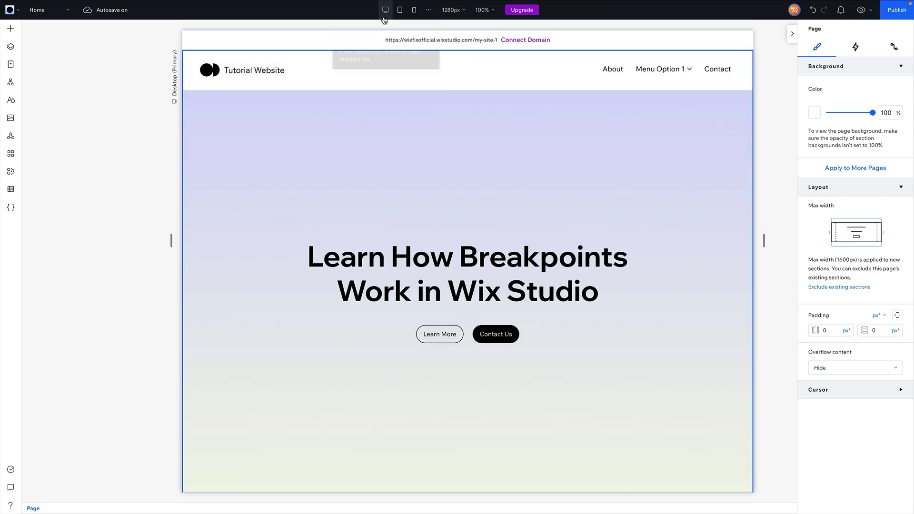
Step: Drag the Desktop canvas edge inward to 1001px, the desktop breakpoint's minimum width
{"action": "left_click", "coordinate": [429, 10]}
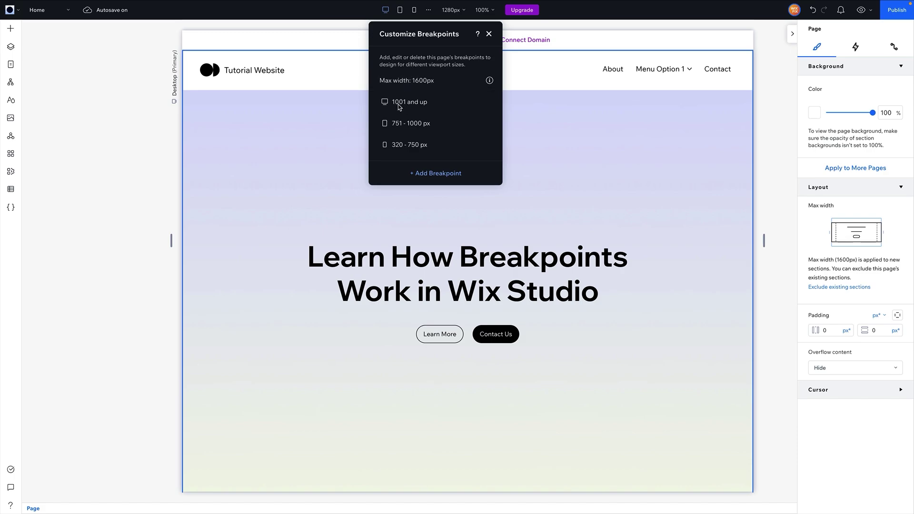
{"action": "left_click", "coordinate": [728, 190]}
{"action": "left_click_drag", "start_coordinate": [764, 240], "coordinate": [651, 242]}
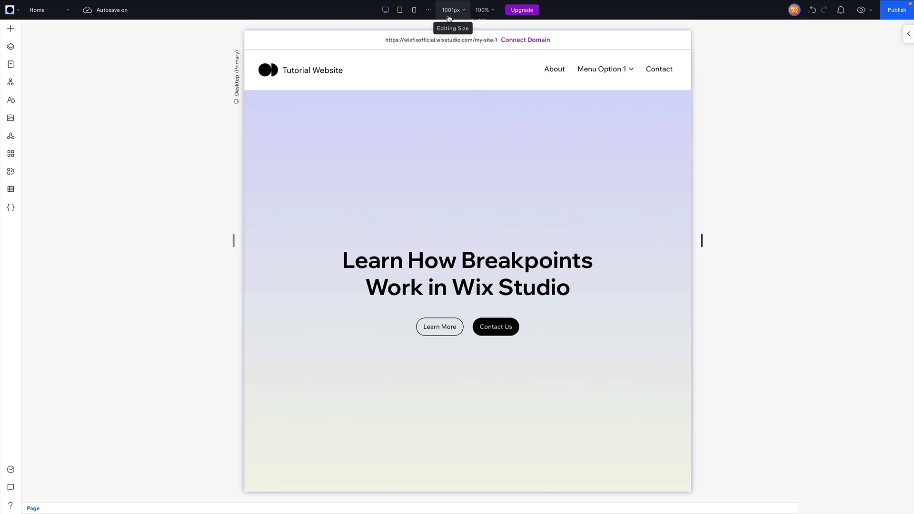
Step: Switch to Tablet and review its 751–1000 px range in the breakpoint settings
{"action": "left_click", "coordinate": [417, 159]}
{"action": "left_click", "coordinate": [399, 10]}
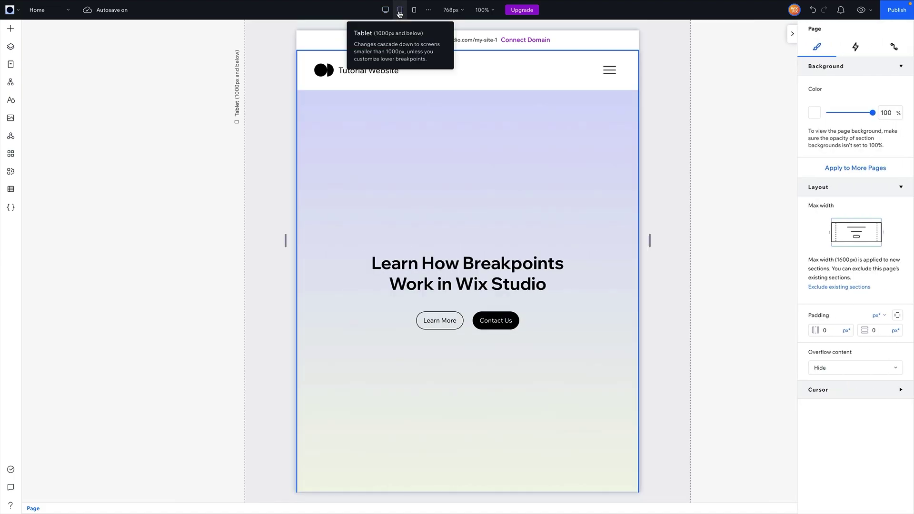
{"action": "left_click", "coordinate": [429, 10]}
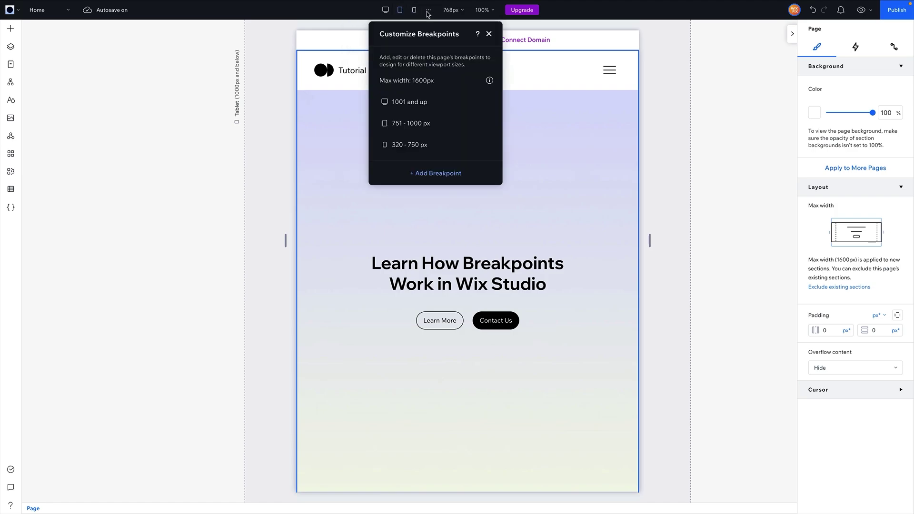
{"action": "left_click_drag", "start_coordinate": [430, 125], "coordinate": [409, 129]}
{"action": "left_click", "coordinate": [538, 176]}
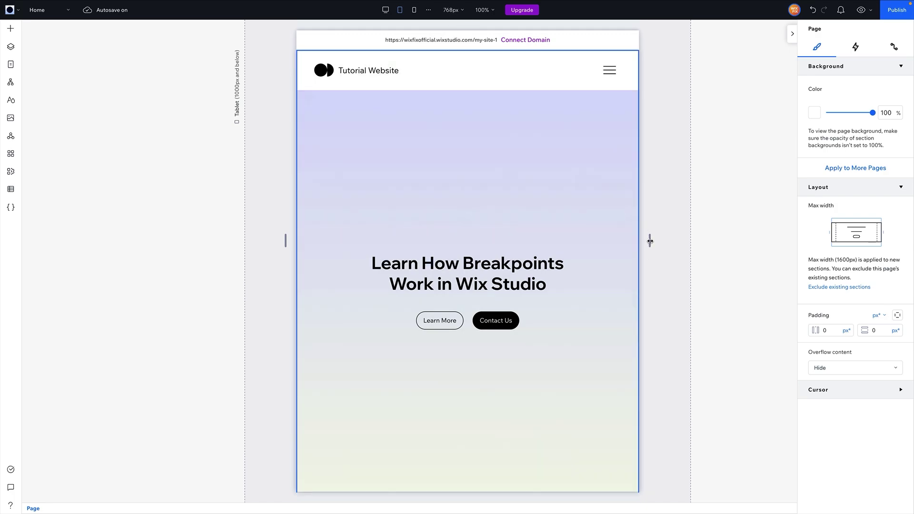
Step: Widen the tablet canvas to 908px, then preview the Mobile breakpoint
{"action": "left_click_drag", "start_coordinate": [650, 241], "coordinate": [692, 238]}
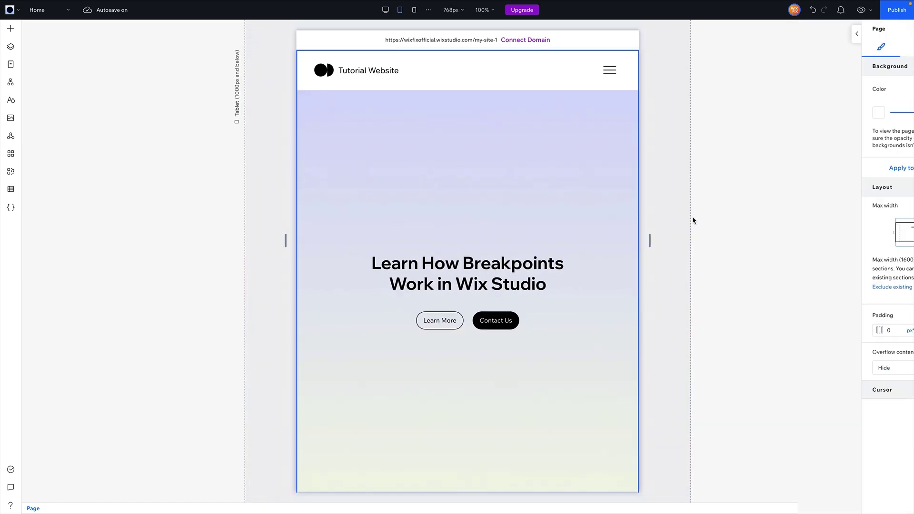
{"action": "left_click", "coordinate": [414, 16]}
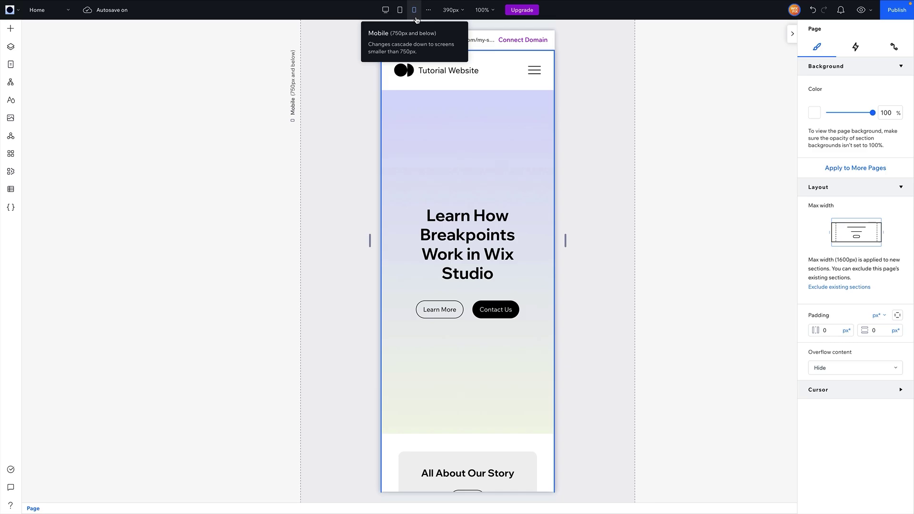
{"action": "left_click", "coordinate": [429, 10]}
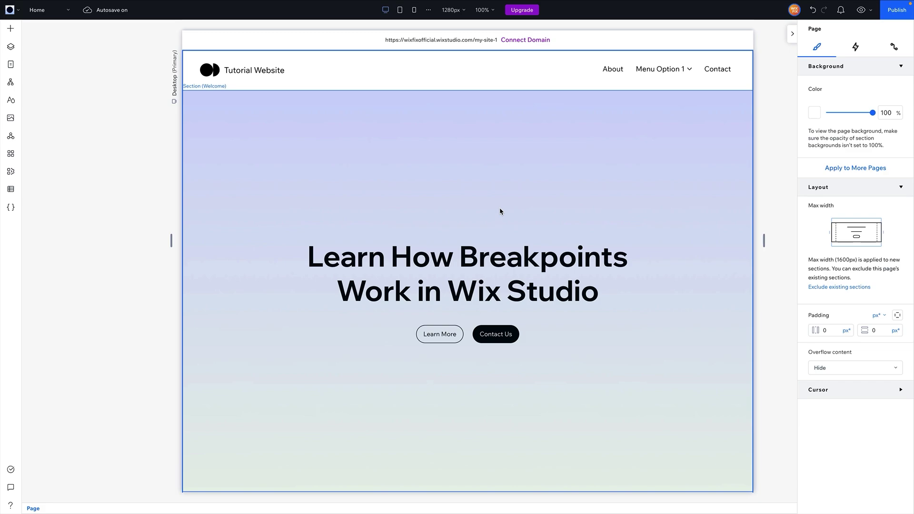
Step: Set the Contact Us button's background to the blue theme colour on Desktop, then view Tablet
{"action": "key", "text": "Escape"}
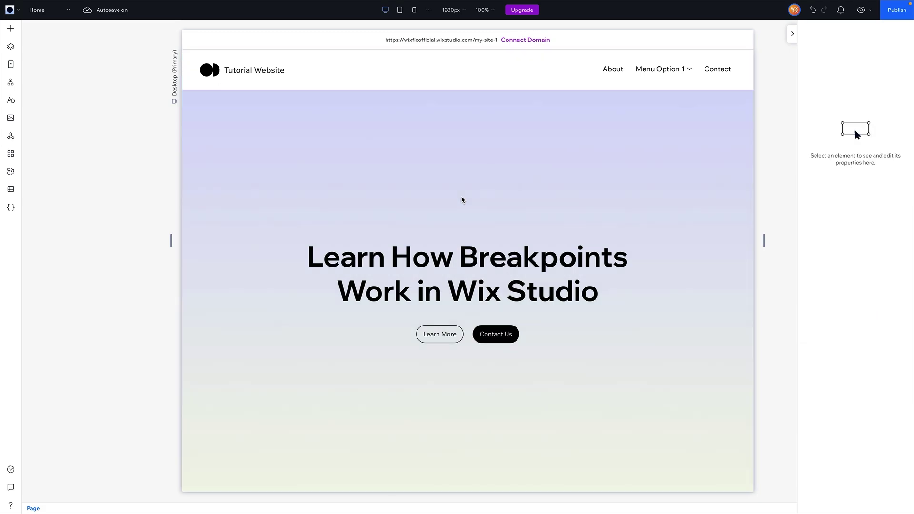
{"action": "left_click", "coordinate": [469, 267]}
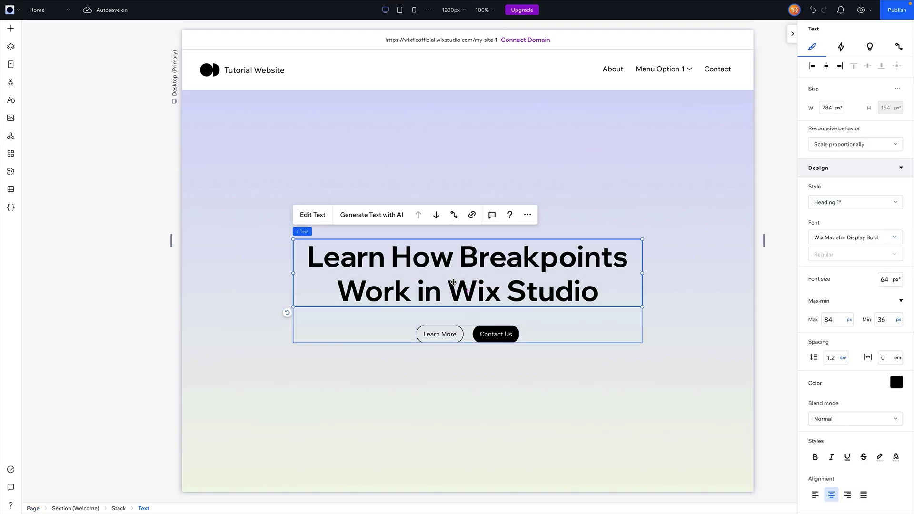
{"action": "left_click", "coordinate": [498, 336]}
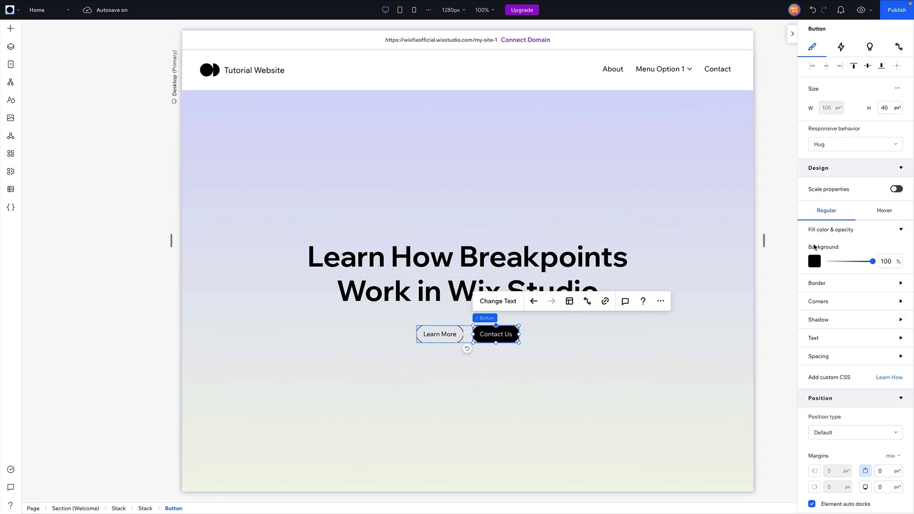
{"action": "left_click", "coordinate": [814, 261]}
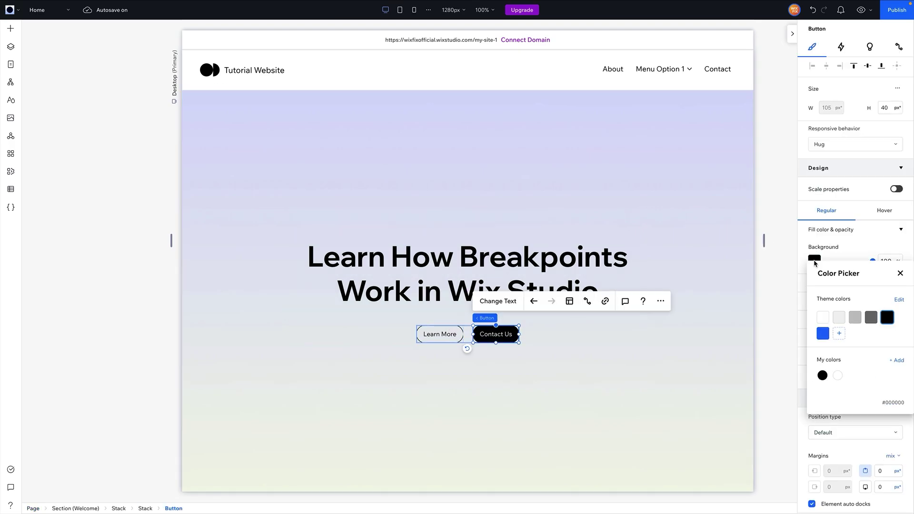
{"action": "left_click", "coordinate": [823, 333]}
{"action": "left_click", "coordinate": [673, 357]}
{"action": "left_click", "coordinate": [673, 357]}
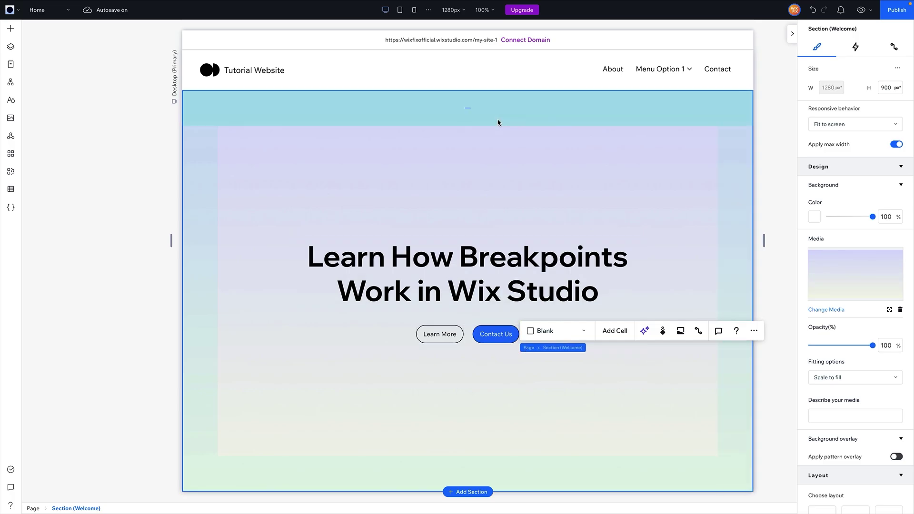
{"action": "left_click", "coordinate": [400, 10]}
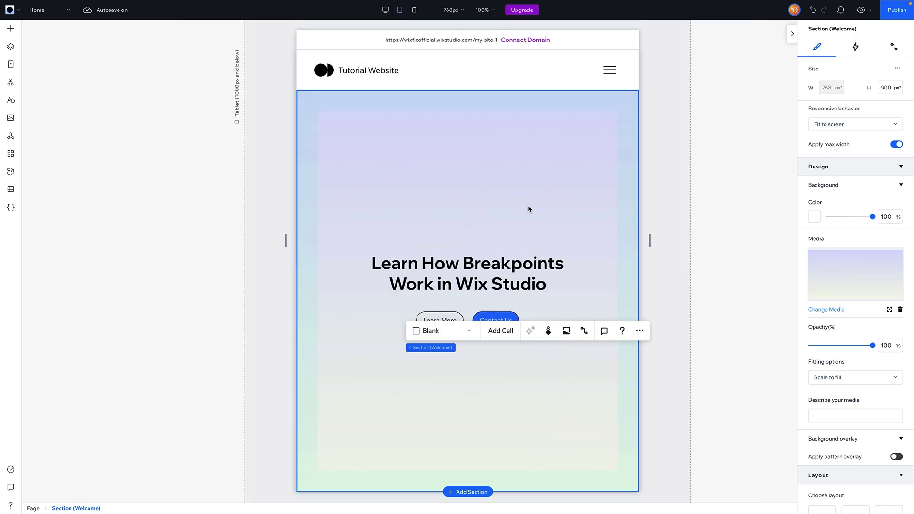
Step: Switch to the 390px Mobile breakpoint and select the Contact Us button, also blue there
{"action": "left_click", "coordinate": [414, 10]}
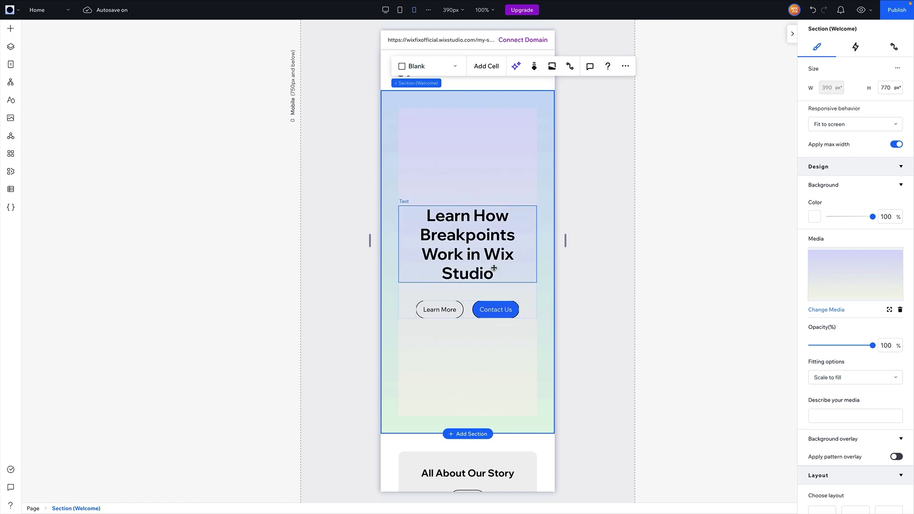
{"action": "left_click", "coordinate": [490, 310]}
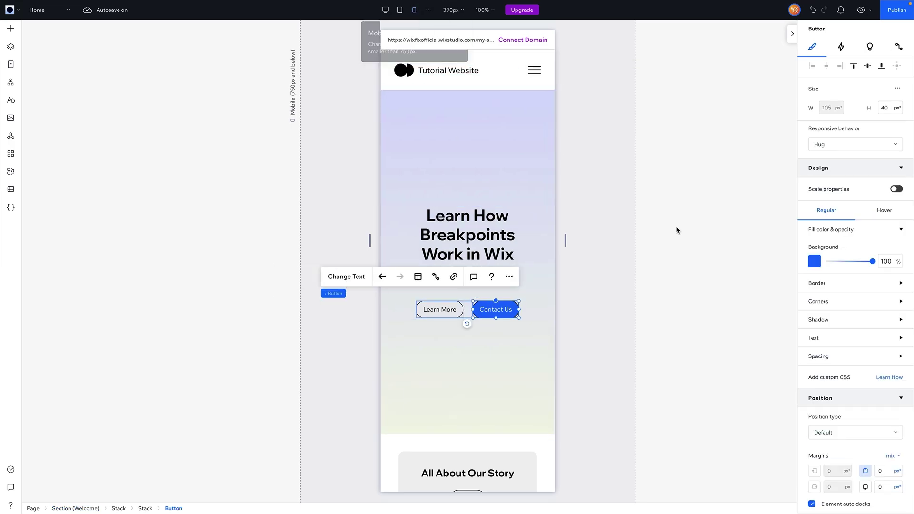
Step: Give the Contact Us button a black Color 5 background on Mobile, then compare Tablet and Desktop
{"action": "left_click", "coordinate": [813, 260]}
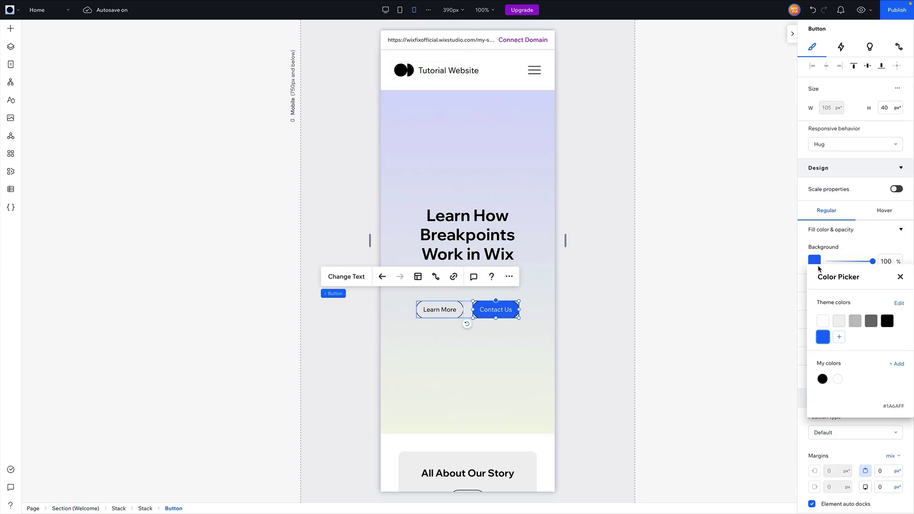
{"action": "left_click", "coordinate": [886, 322]}
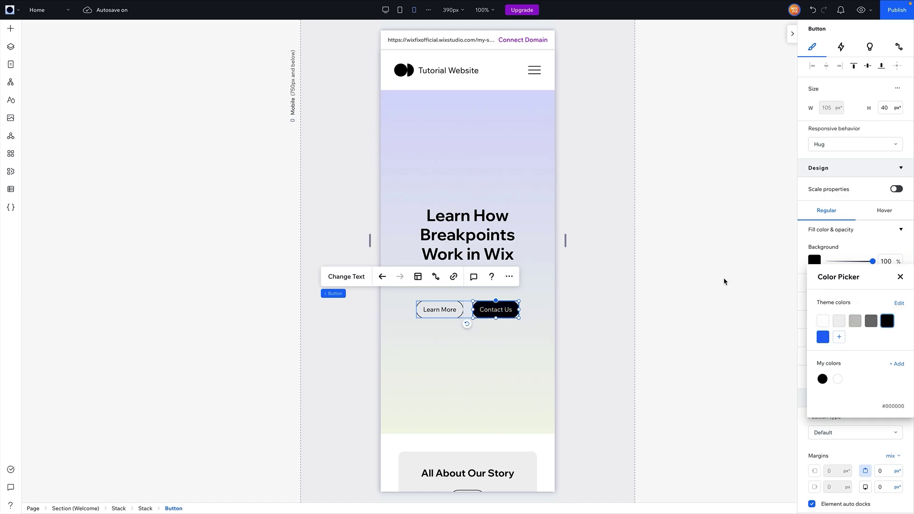
{"action": "left_click", "coordinate": [401, 15]}
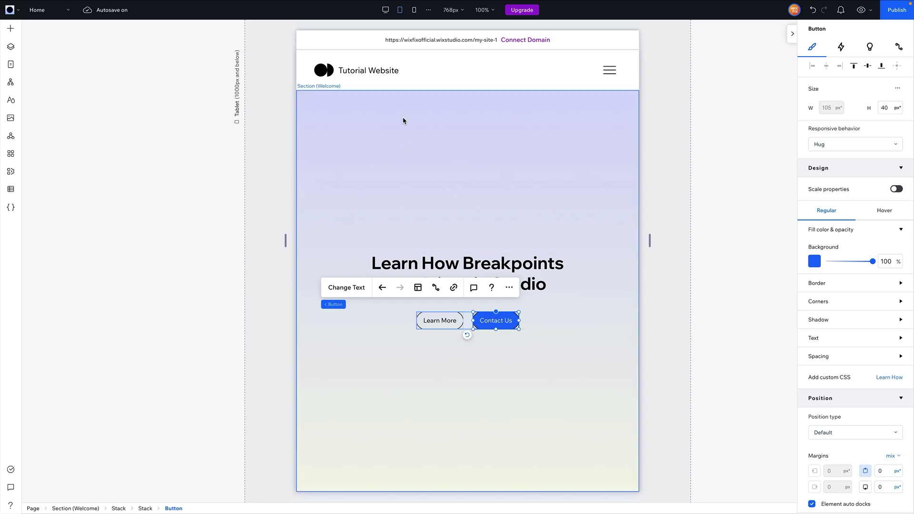
{"action": "left_click", "coordinate": [386, 17]}
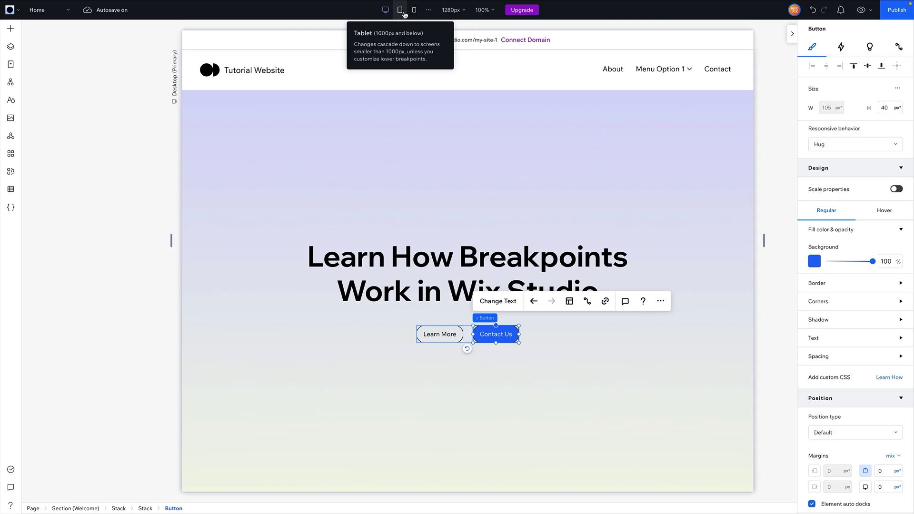
{"action": "left_click", "coordinate": [584, 238]}
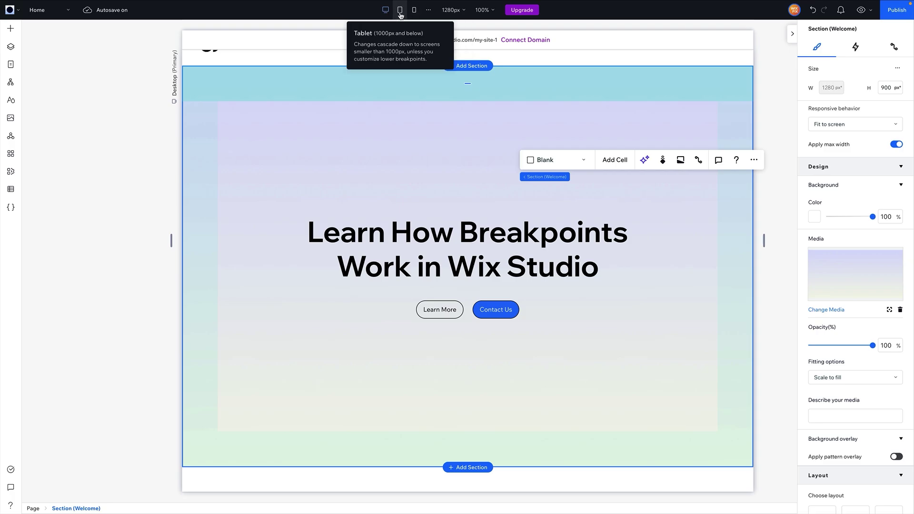
Step: Cycle through Tablet, Mobile and Desktop to confirm black applies only on mobile, ending on Mobile
{"action": "left_click", "coordinate": [400, 11]}
{"action": "left_click", "coordinate": [411, 13]}
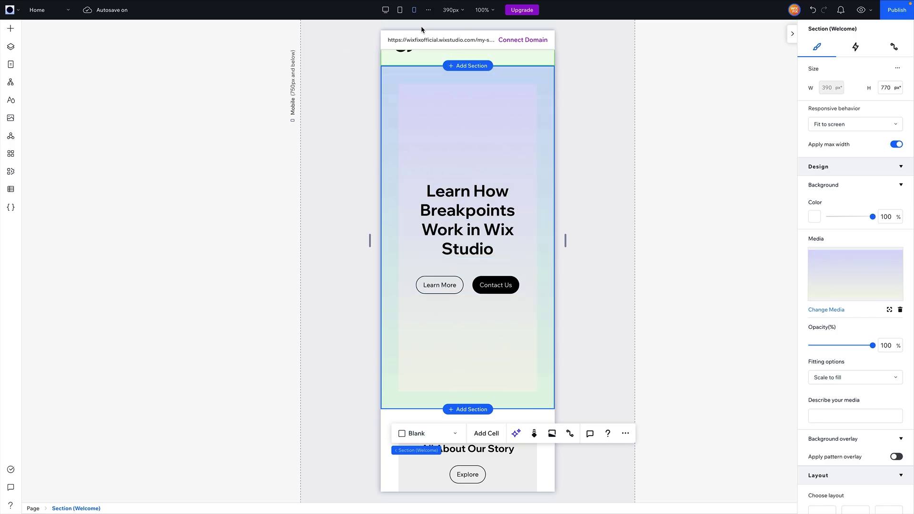
{"action": "left_click", "coordinate": [386, 10]}
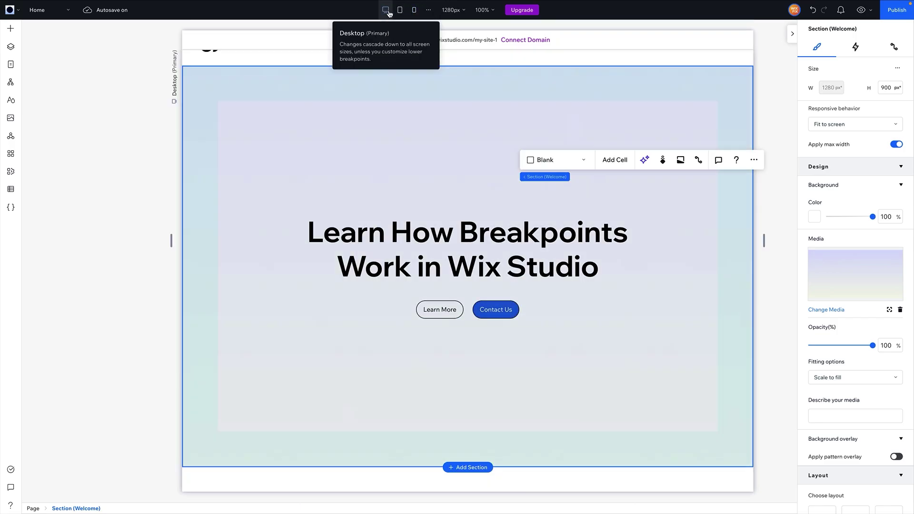
{"action": "left_click", "coordinate": [502, 307]}
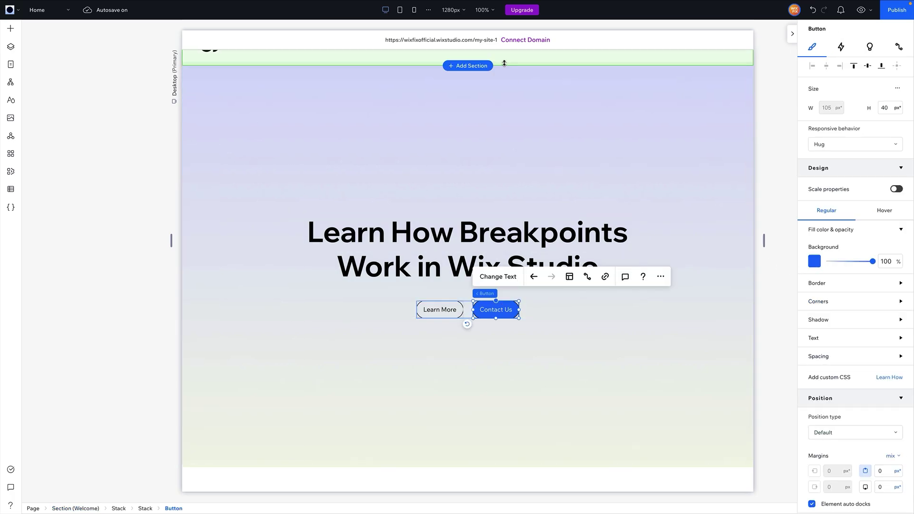
{"action": "left_click", "coordinate": [399, 10]}
{"action": "left_click", "coordinate": [414, 10]}
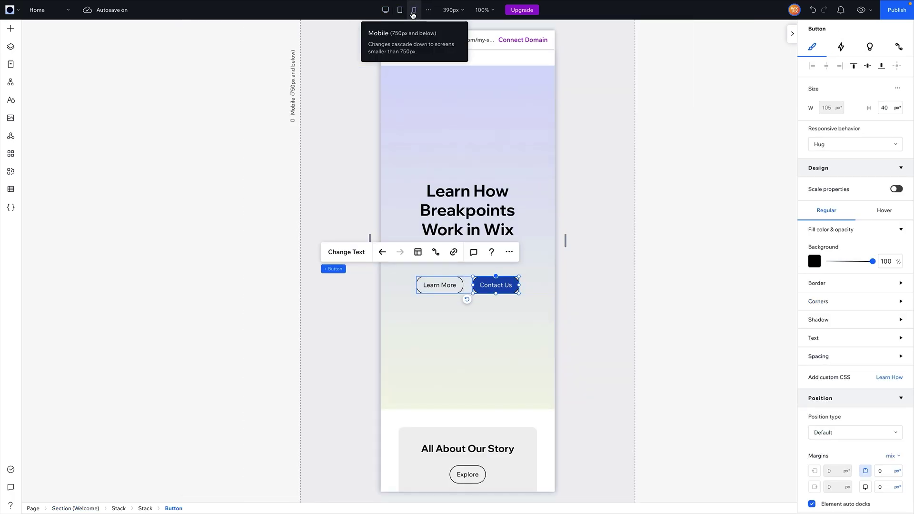
{"action": "left_click", "coordinate": [400, 10]}
{"action": "left_click", "coordinate": [385, 10]}
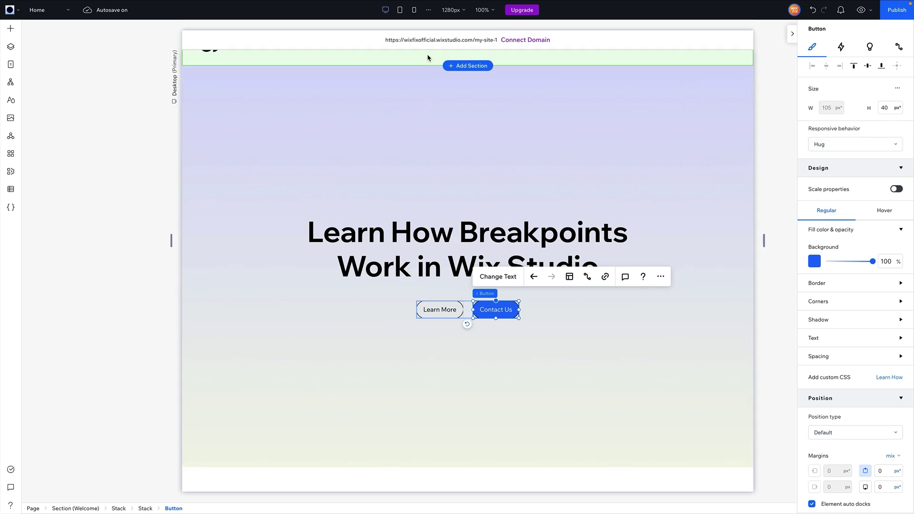
{"action": "left_click", "coordinate": [413, 11]}
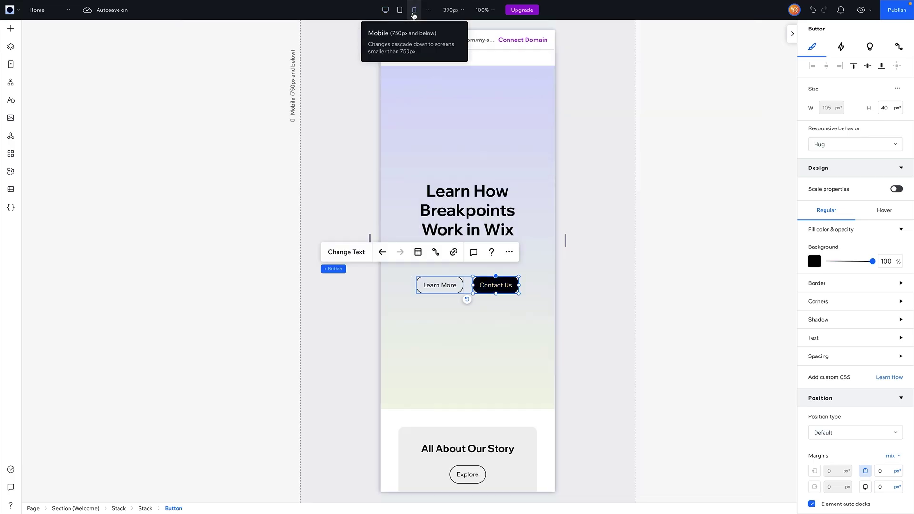
Step: Apply the button's black mobile design with Use on All Breakpoints, then check Tablet and Desktop
{"action": "right_click", "coordinate": [500, 283]}
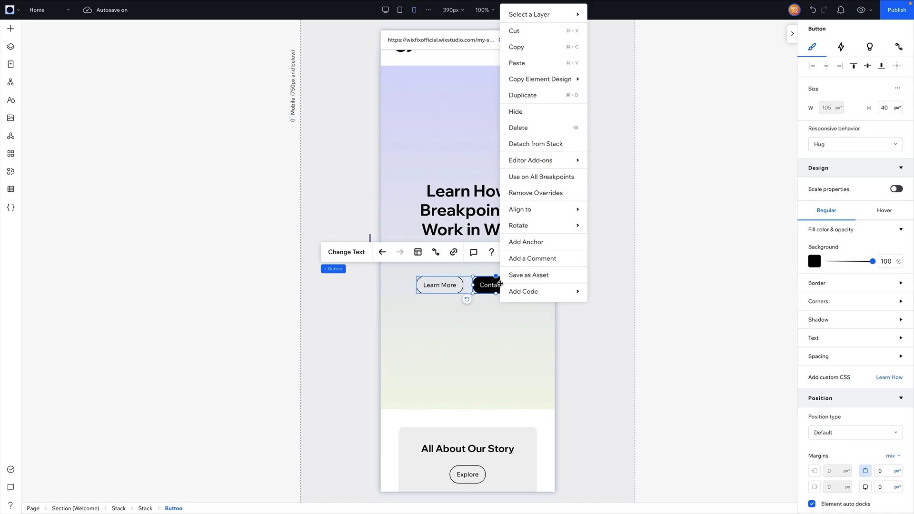
{"action": "left_click", "coordinate": [535, 181]}
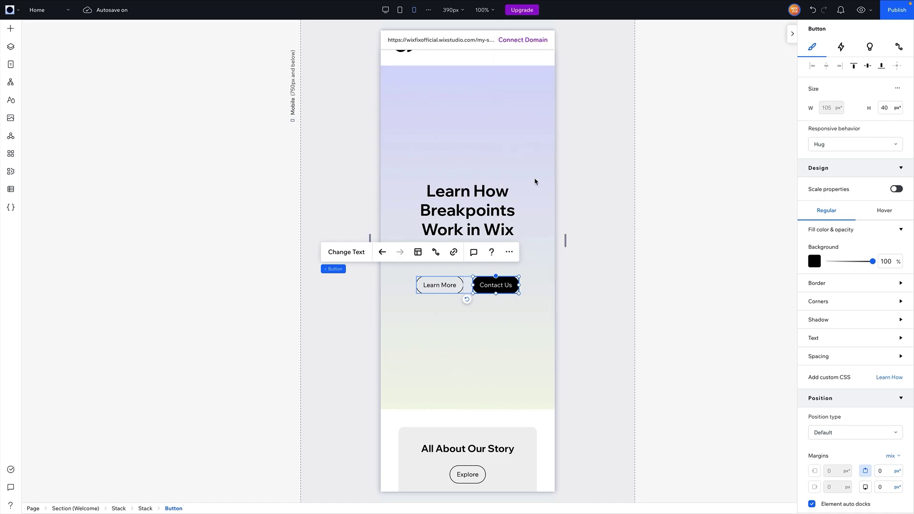
{"action": "left_click", "coordinate": [399, 11]}
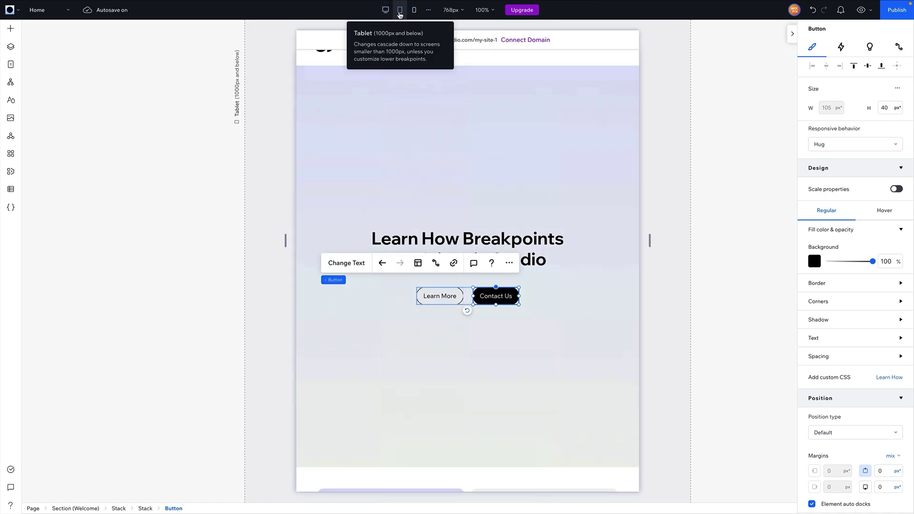
{"action": "left_click", "coordinate": [388, 13]}
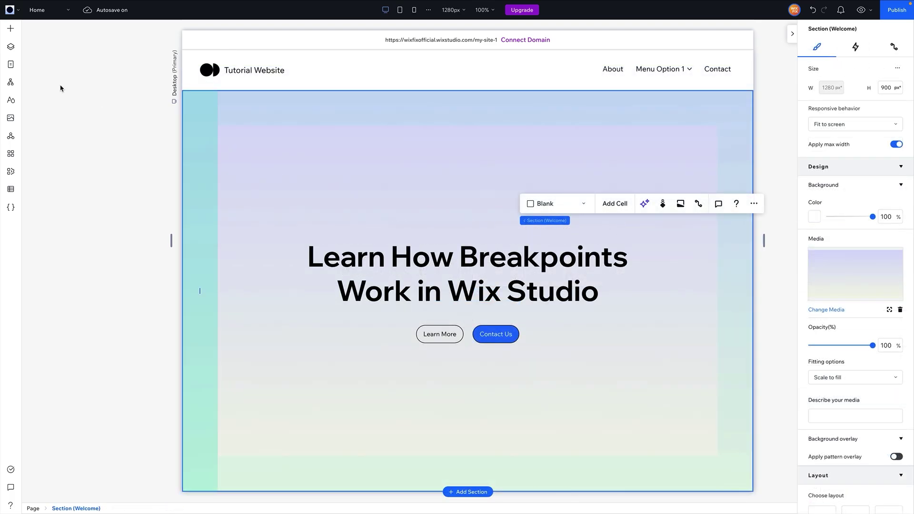
Step: Drag a Basic Shape above the hero heading, fill it blue, and check it on Tablet, Mobile and Desktop
{"action": "left_click", "coordinate": [10, 29]}
{"action": "left_click_drag", "start_coordinate": [129, 203], "coordinate": [469, 191]}
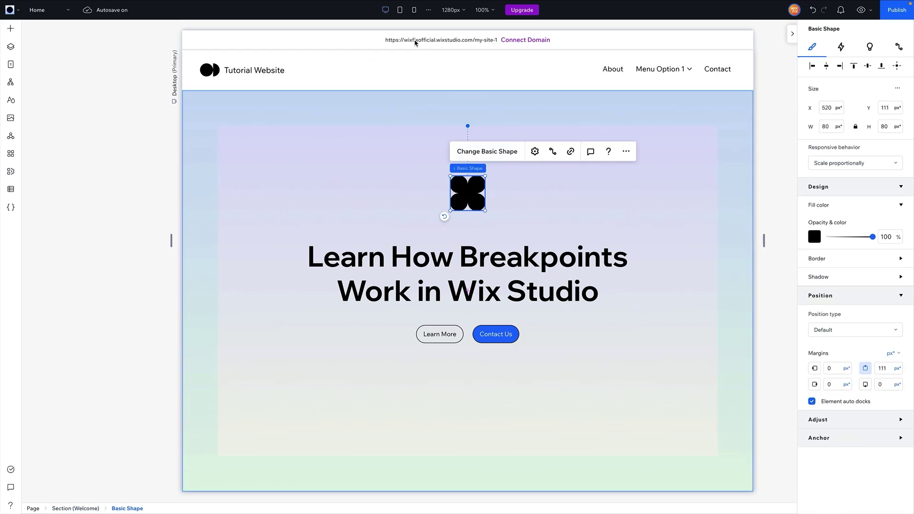
{"action": "left_click", "coordinate": [400, 10]}
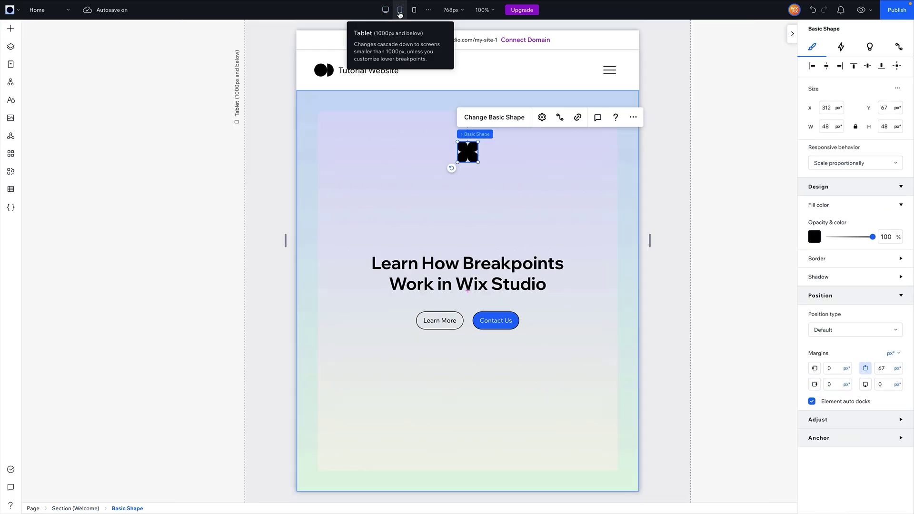
{"action": "left_click", "coordinate": [814, 237]}
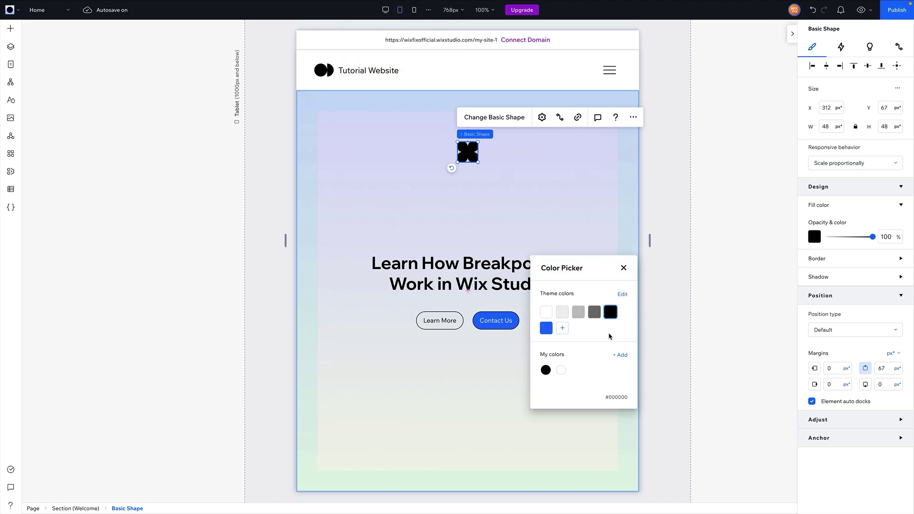
{"action": "left_click", "coordinate": [546, 328]}
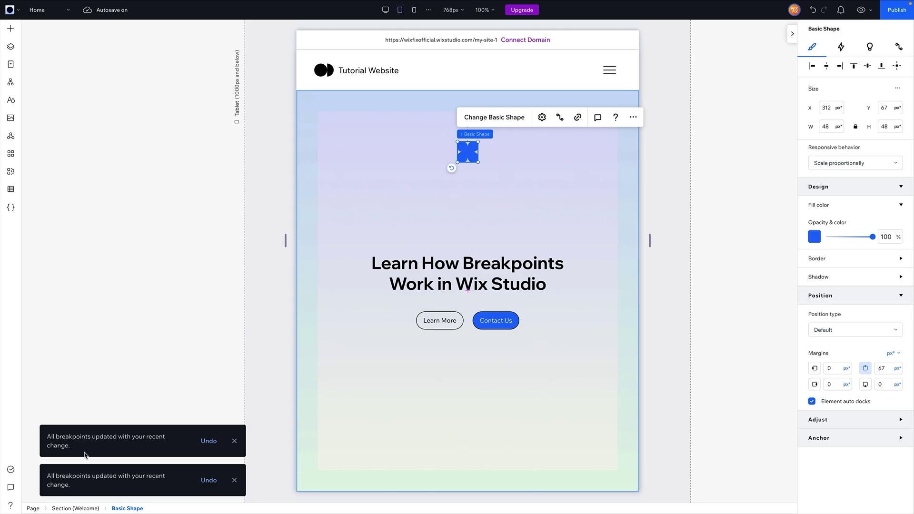
{"action": "left_click", "coordinate": [414, 9]}
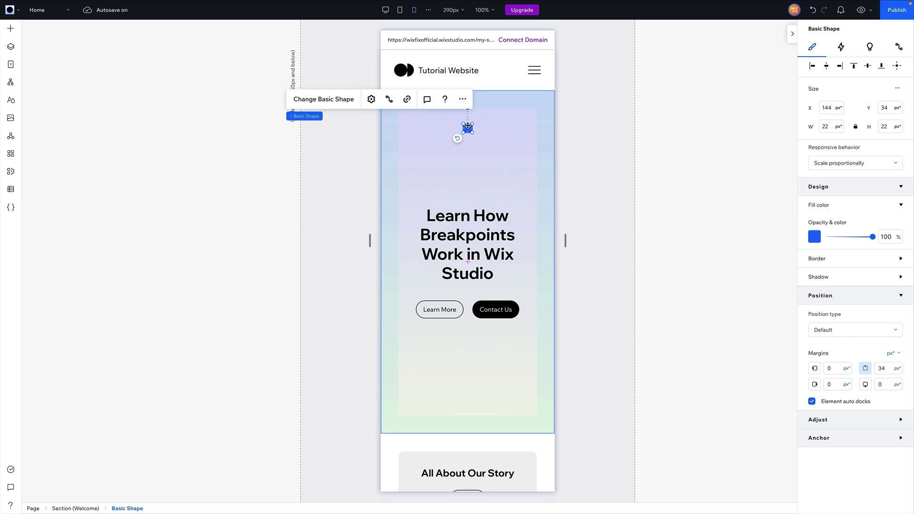
{"action": "left_click", "coordinate": [386, 12]}
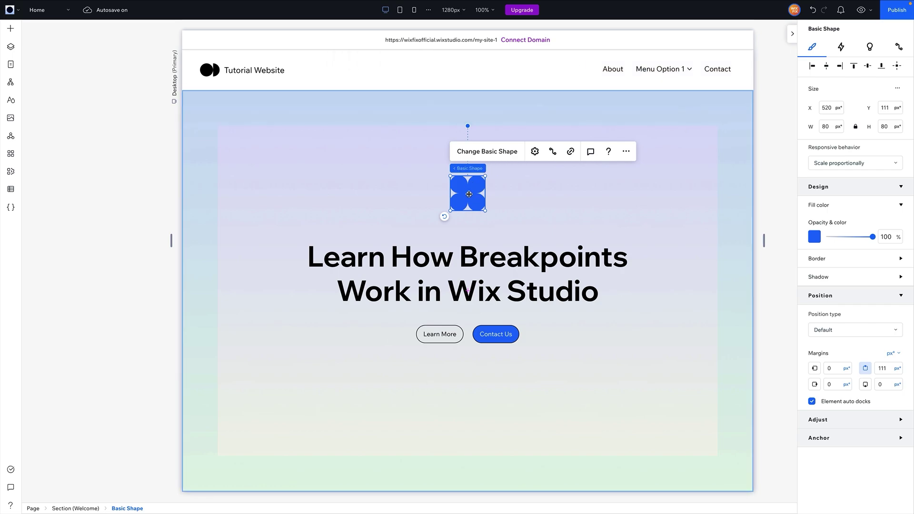
Step: Delete the blue shape, then start editing the hero heading on the Tablet breakpoint
{"action": "key", "text": "Delete"}
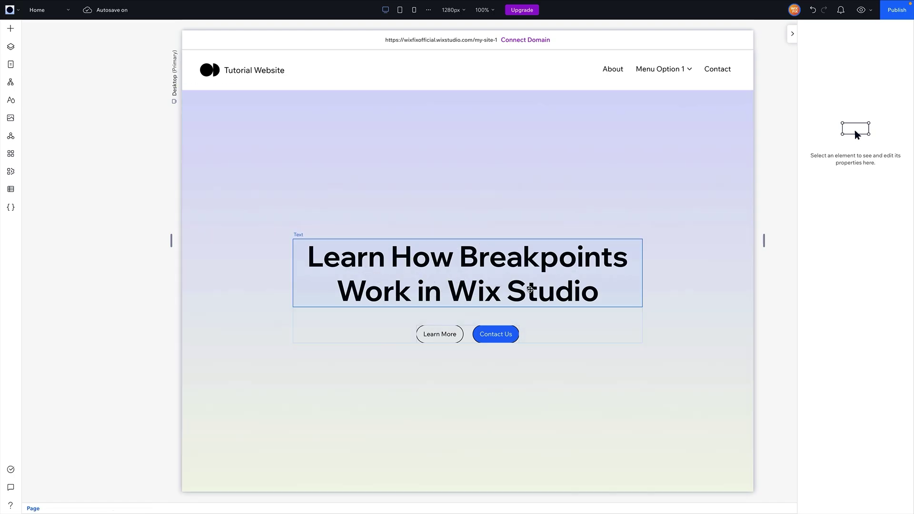
{"action": "left_click", "coordinate": [399, 11]}
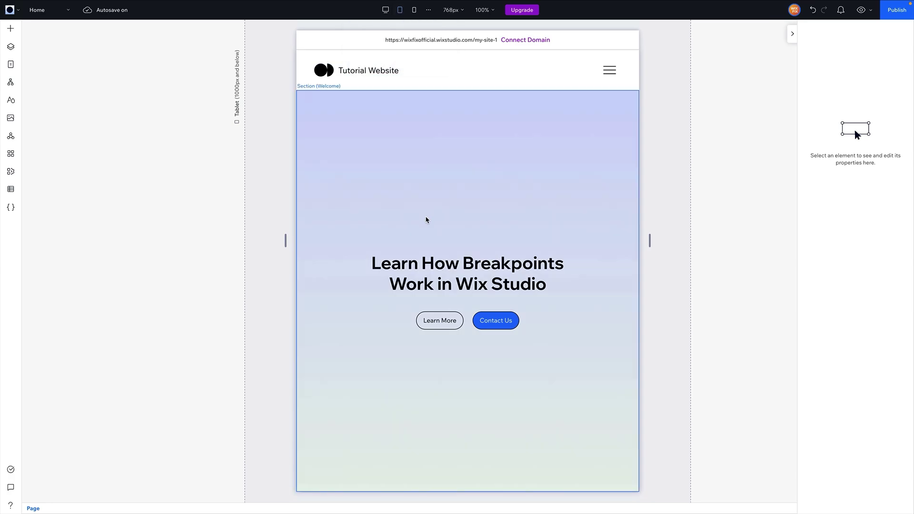
{"action": "left_click", "coordinate": [440, 267]}
{"action": "double_click", "coordinate": [460, 270]}
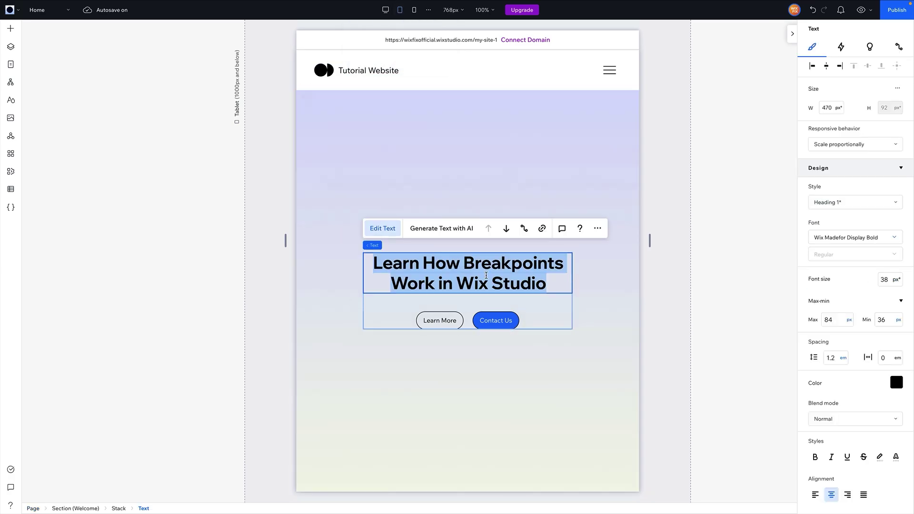
Step: Insert 'To Use' and remove 'Work' so the heading reads 'Learn How To Use Breakpoints in Wix Studio'
{"action": "left_click", "coordinate": [524, 283]}
{"action": "left_click_drag", "start_coordinate": [547, 285], "coordinate": [504, 286]}
{"action": "left_click", "coordinate": [491, 264]}
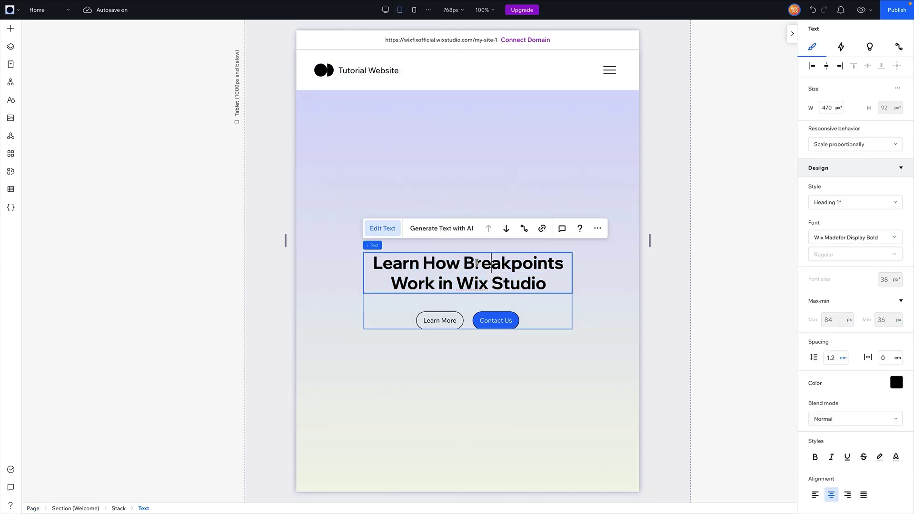
{"action": "type", "text": "To Us"}
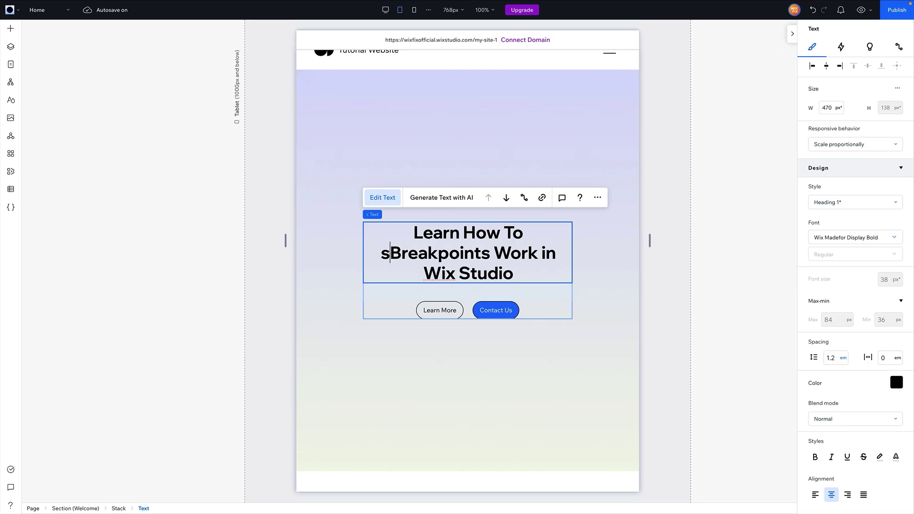
{"action": "key", "text": "BackSpace"}
{"action": "type", "text": "Use"}
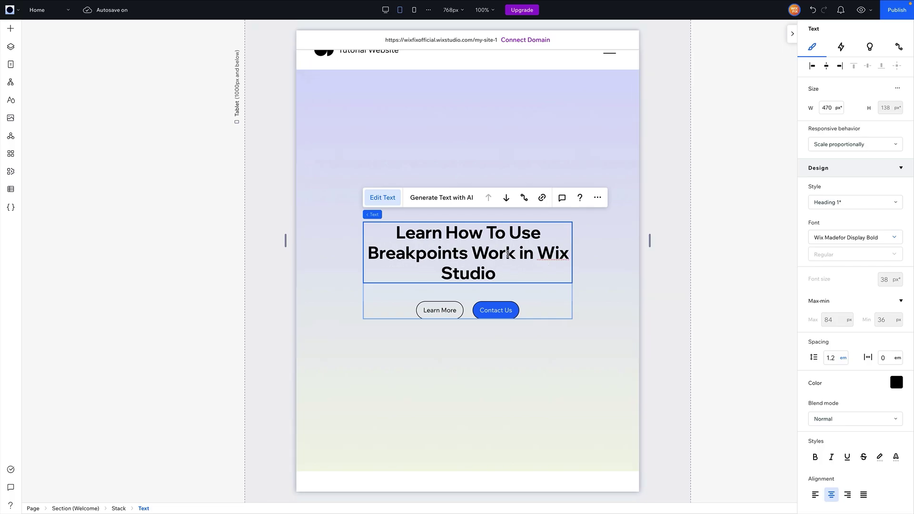
{"action": "left_click_drag", "start_coordinate": [517, 253], "coordinate": [472, 252]}
{"action": "key", "text": "BackSpace"}
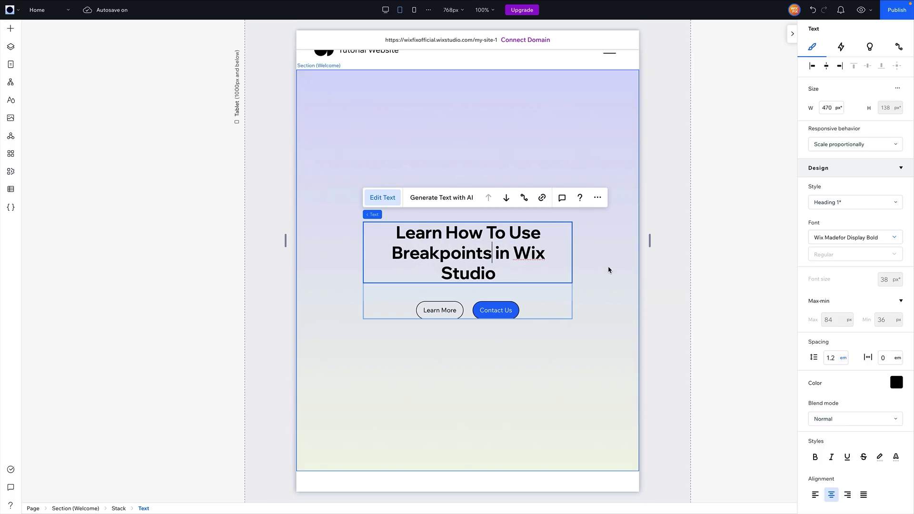
{"action": "left_click", "coordinate": [608, 268]}
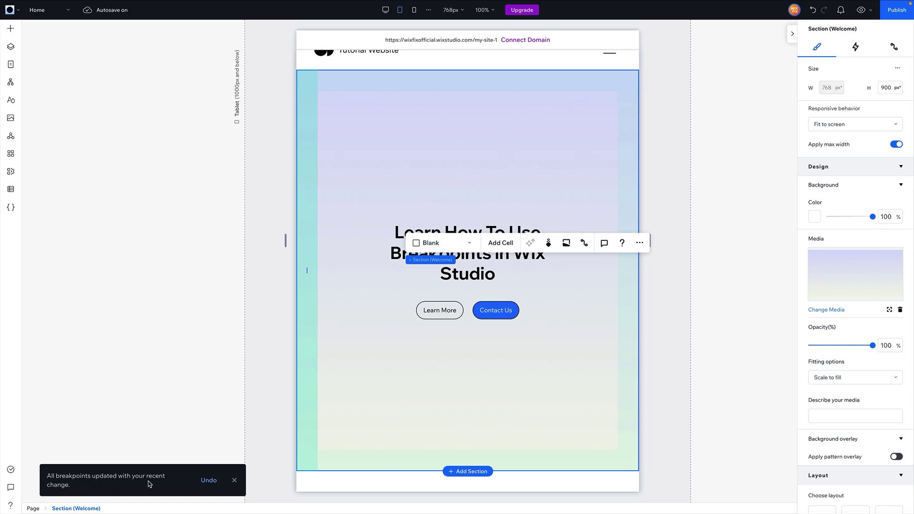
Step: On Desktop, undo the three heading edits to restore 'Learn How Breakpoints Work in Wix Studio'
{"action": "left_click", "coordinate": [386, 13]}
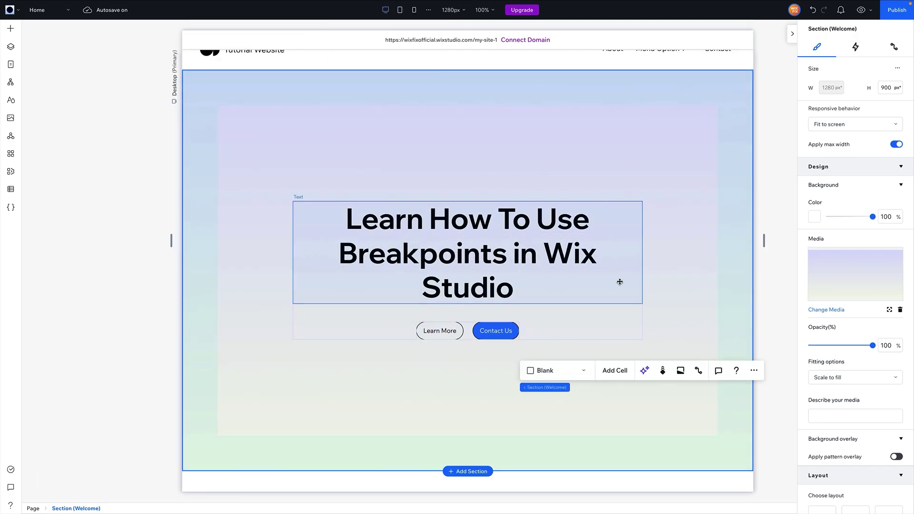
{"action": "left_click", "coordinate": [479, 261]}
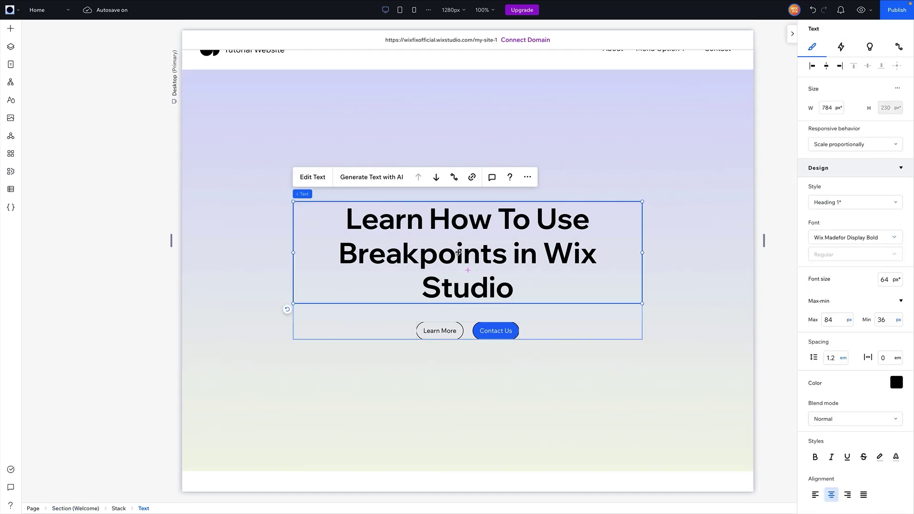
{"action": "left_click", "coordinate": [812, 10]}
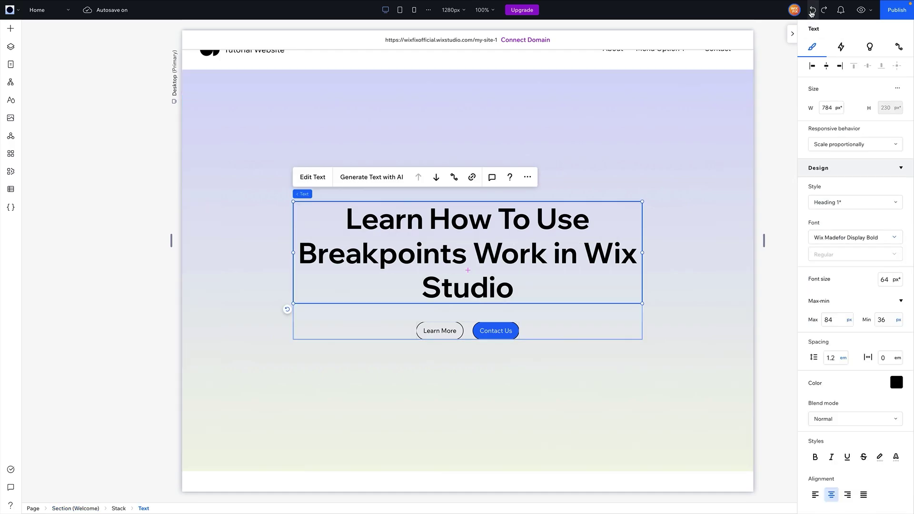
{"action": "left_click", "coordinate": [812, 10]}
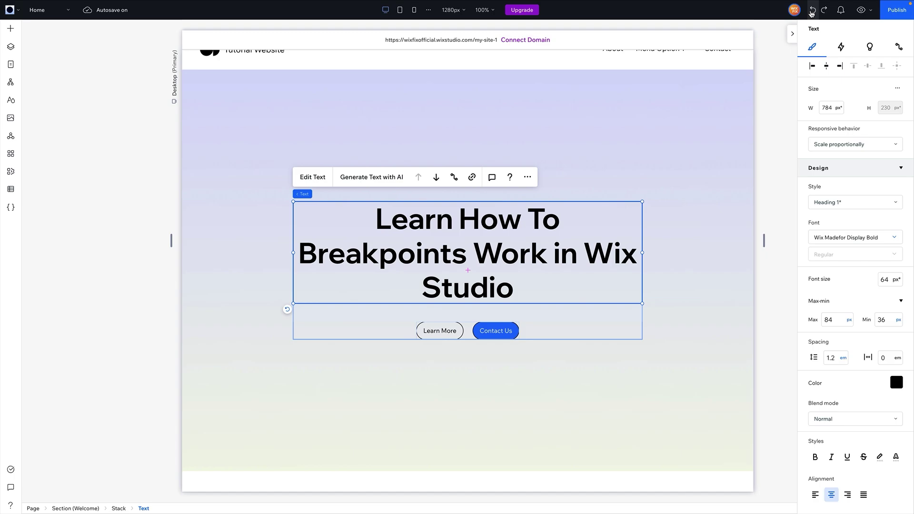
{"action": "left_click", "coordinate": [812, 12]}
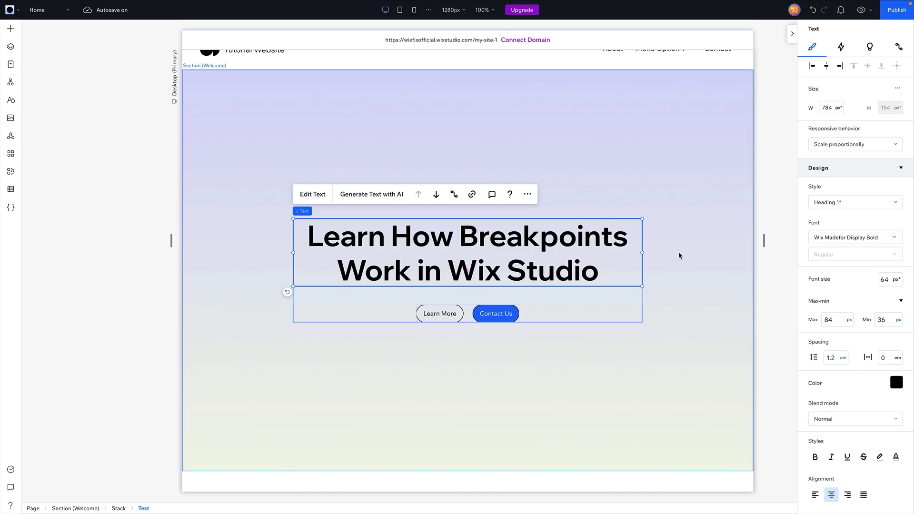
Step: Check the restored heading on Tablet and Mobile, then return to Desktop
{"action": "left_click", "coordinate": [400, 11]}
{"action": "left_click", "coordinate": [414, 10]}
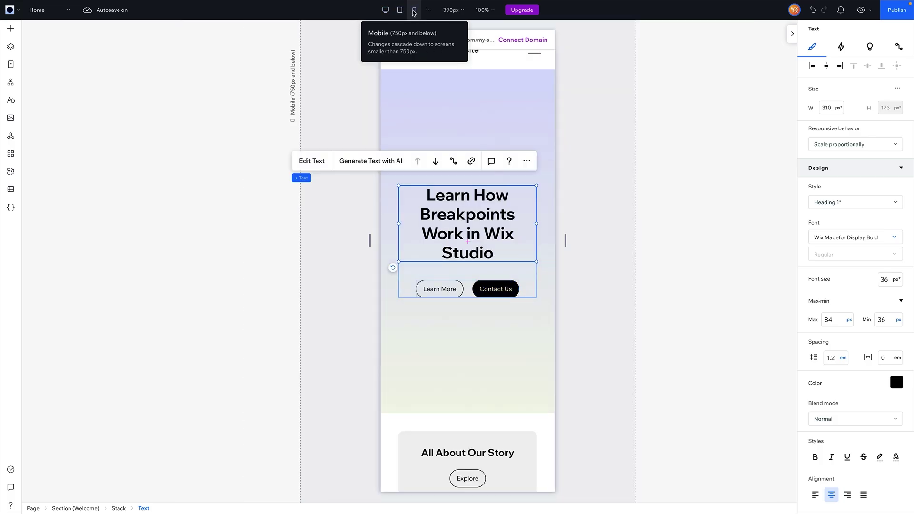
{"action": "left_click", "coordinate": [400, 10]}
{"action": "left_click", "coordinate": [386, 10]}
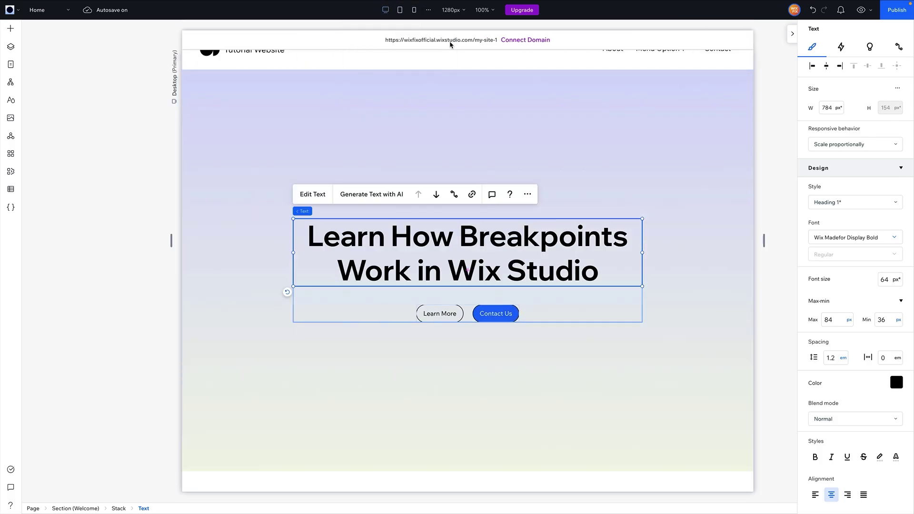
{"action": "left_click", "coordinate": [10, 29]}
{"action": "left_click_drag", "start_coordinate": [125, 175], "coordinate": [468, 188]}
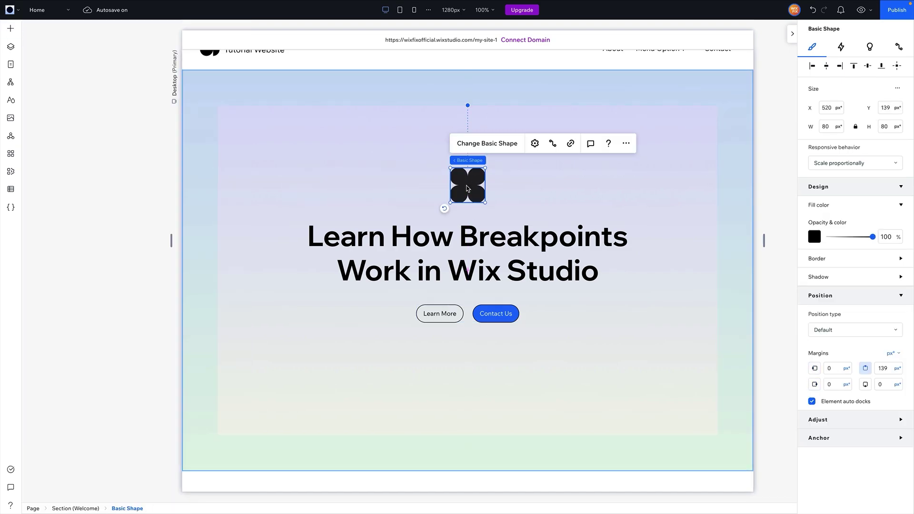
{"action": "left_click", "coordinate": [814, 237]}
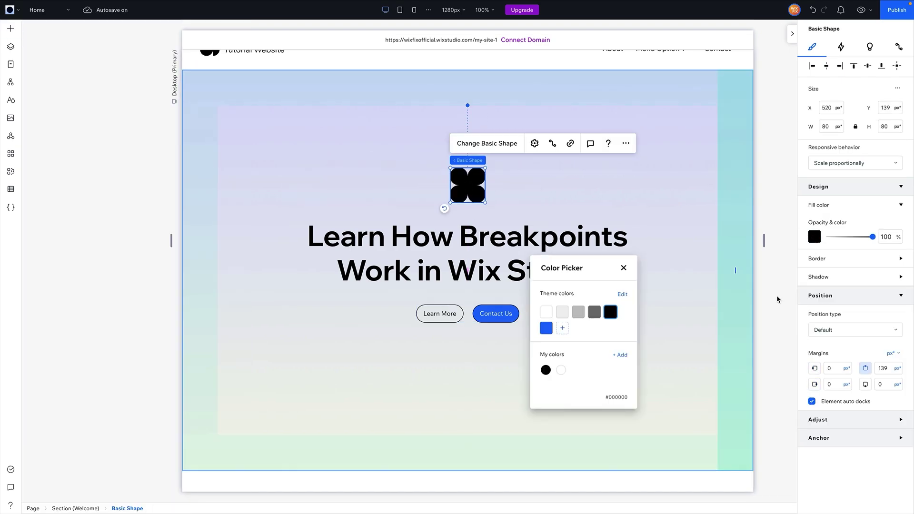
{"action": "left_click", "coordinate": [547, 328]}
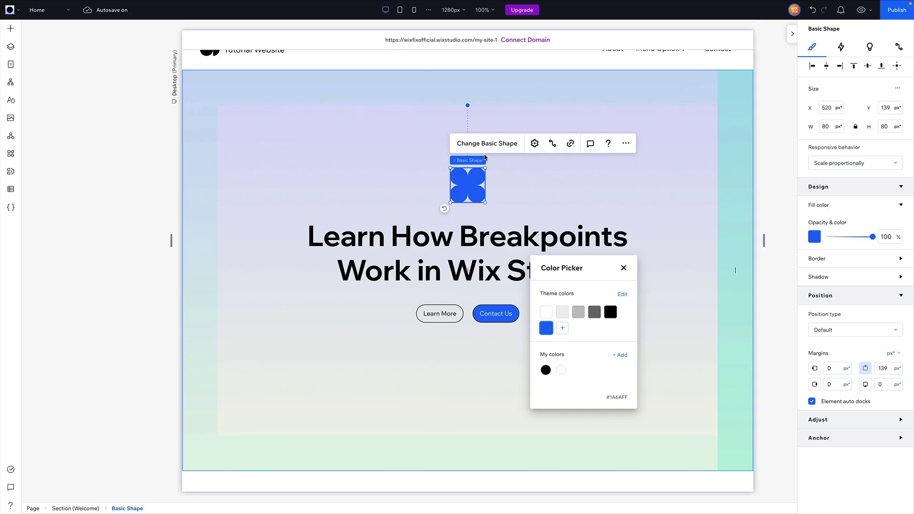
{"action": "left_click", "coordinate": [486, 174]}
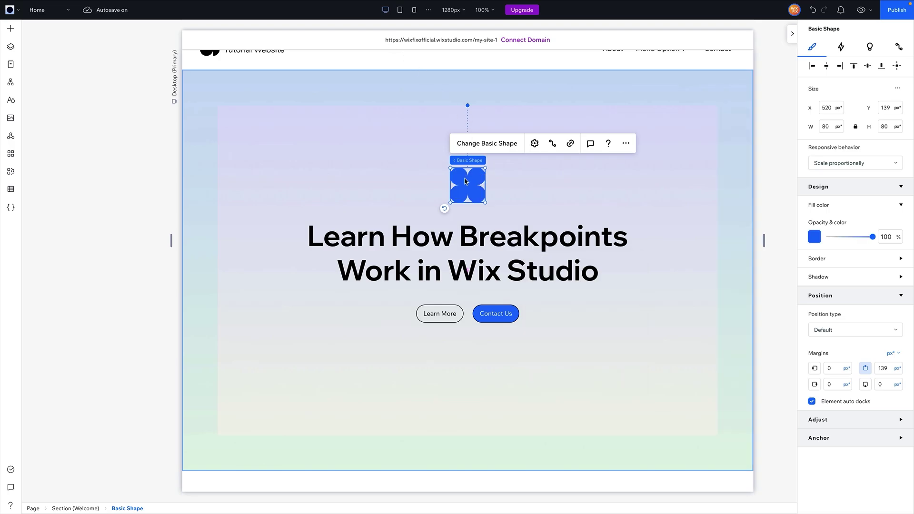
{"action": "key", "text": "Delete"}
{"action": "left_click", "coordinate": [474, 183]}
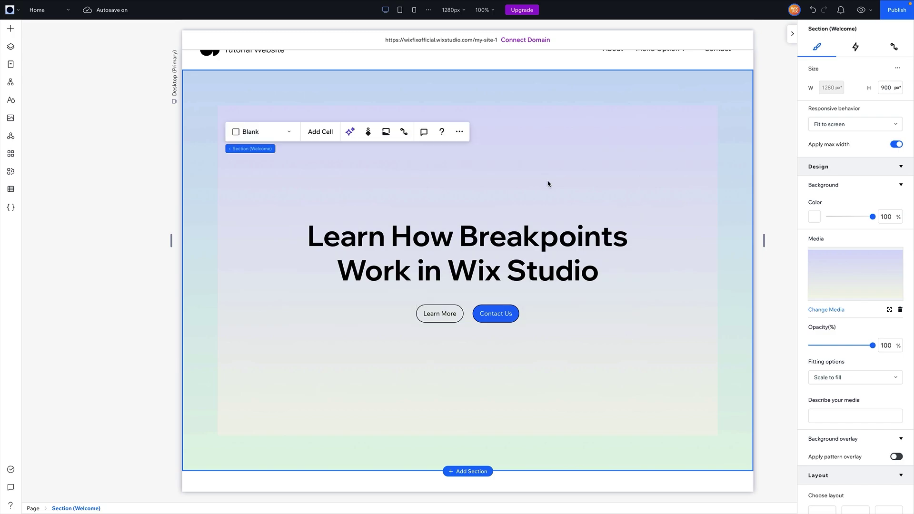
Step: Select the hero heading and review it on Tablet and Mobile, ending back on Tablet
{"action": "left_click", "coordinate": [365, 258]}
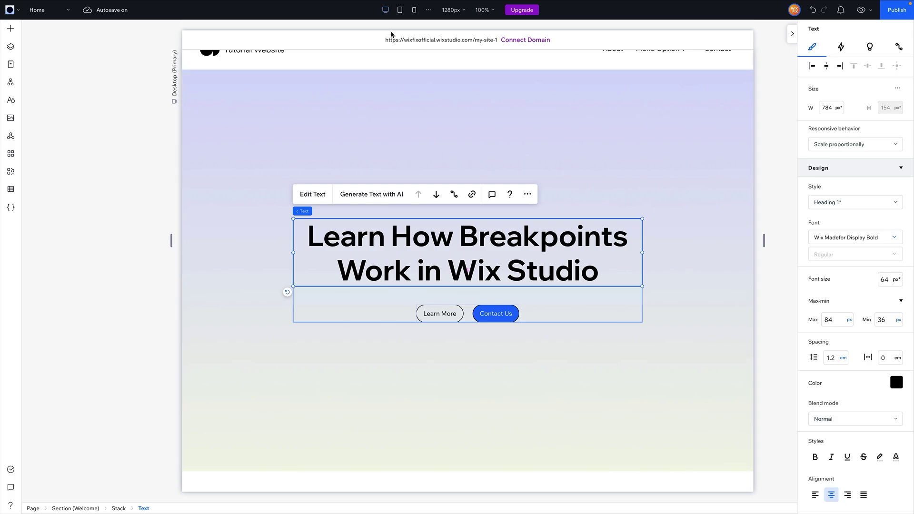
{"action": "left_click", "coordinate": [400, 10]}
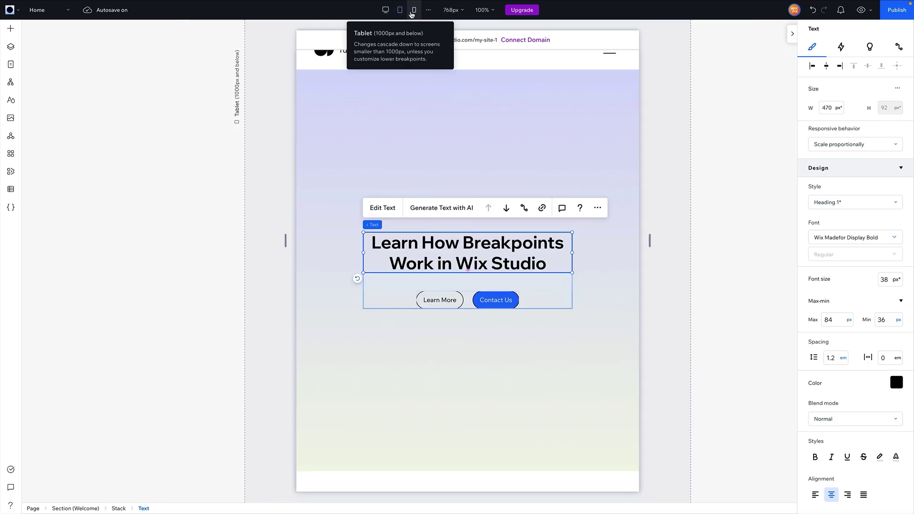
{"action": "left_click", "coordinate": [413, 11]}
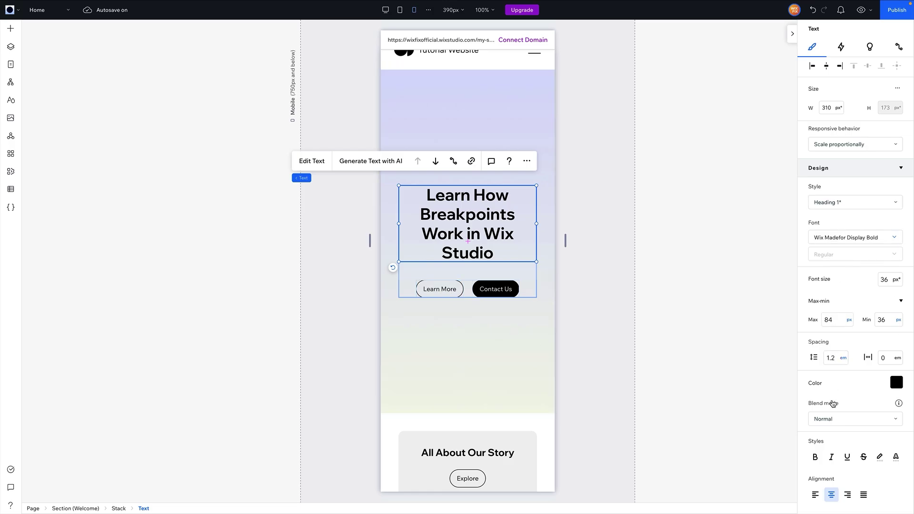
{"action": "left_click", "coordinate": [400, 10]}
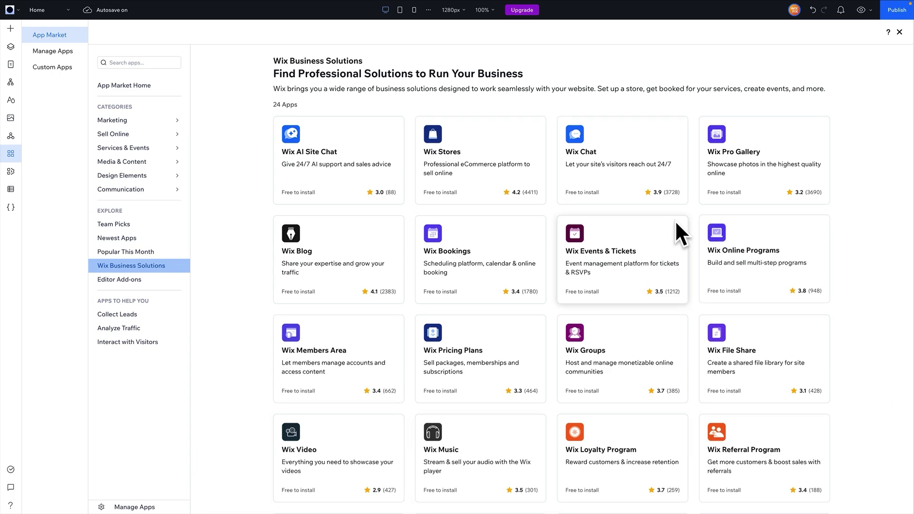
Step: Close the App Market panel to get back to the 1280px Desktop canvas
{"action": "left_click", "coordinate": [899, 32]}
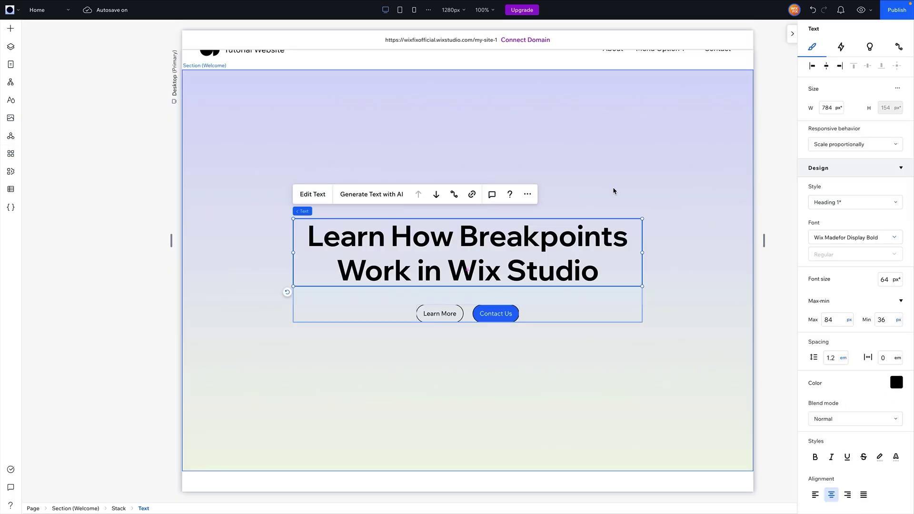